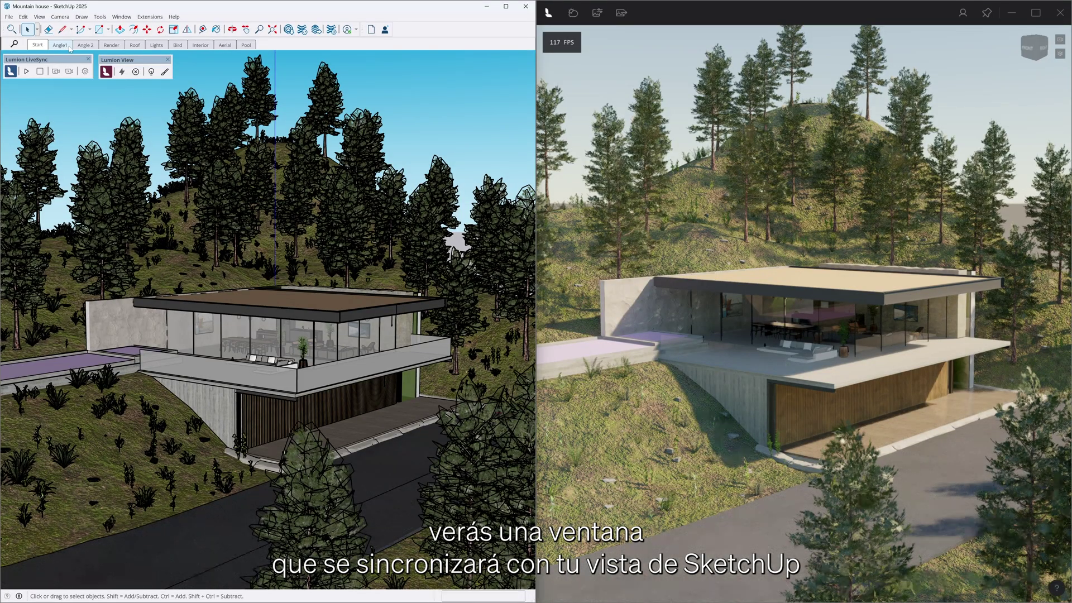
Step: Flip to the Angle1 scene and back to Start, check the Account menu, and pin the render window on top
left_click(69, 47)
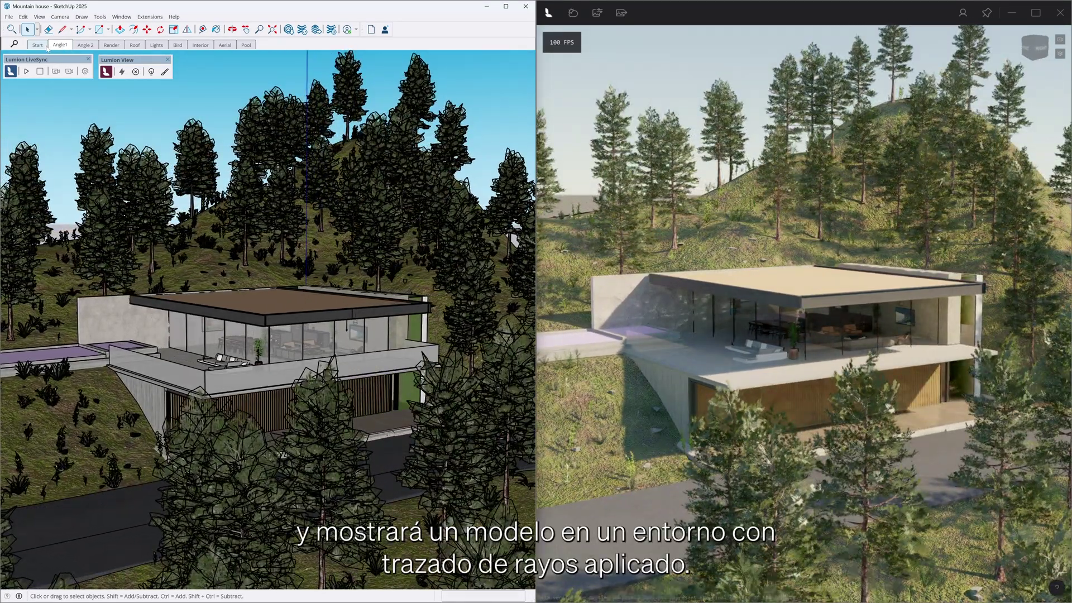
left_click(47, 47)
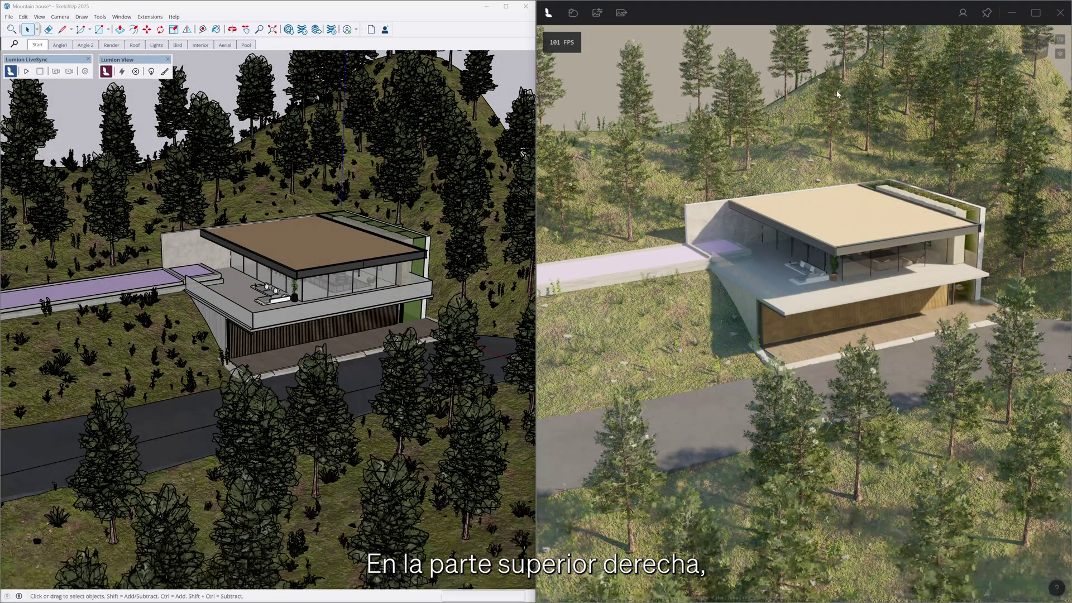
left_click(972, 21)
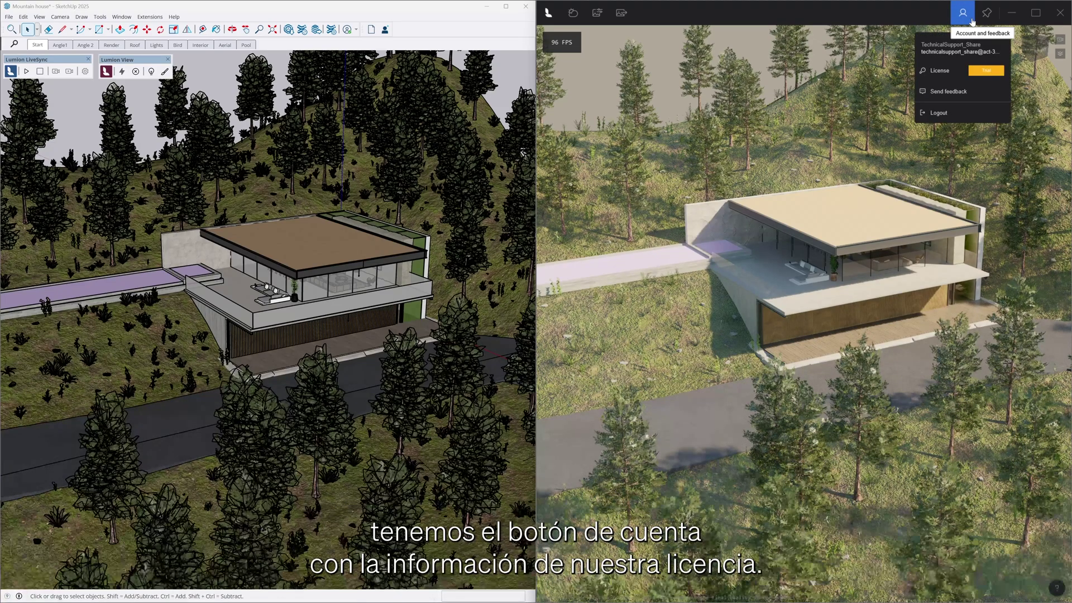
left_click(971, 22)
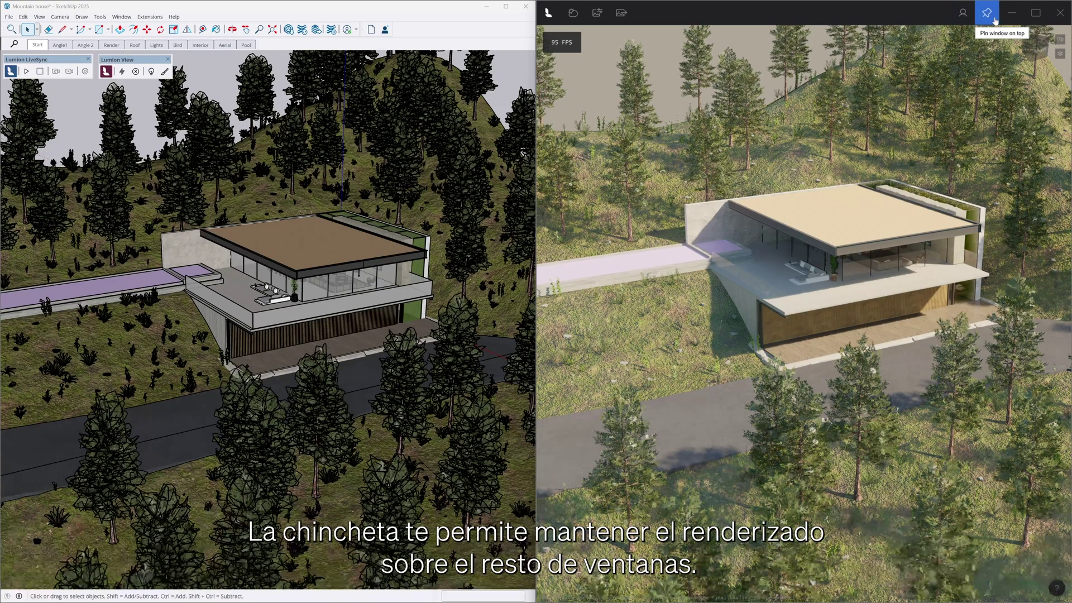
left_click(994, 21)
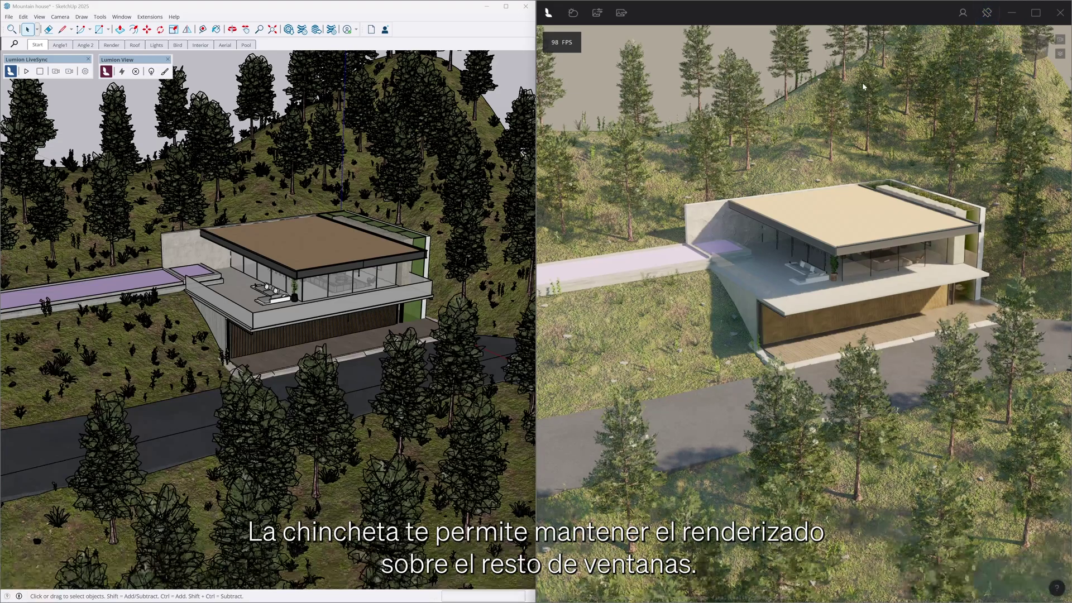
Step: Maximize SketchUp, shrink Lumion View into a small floating preview, and orbit and zoom the model
double_click(504, 11)
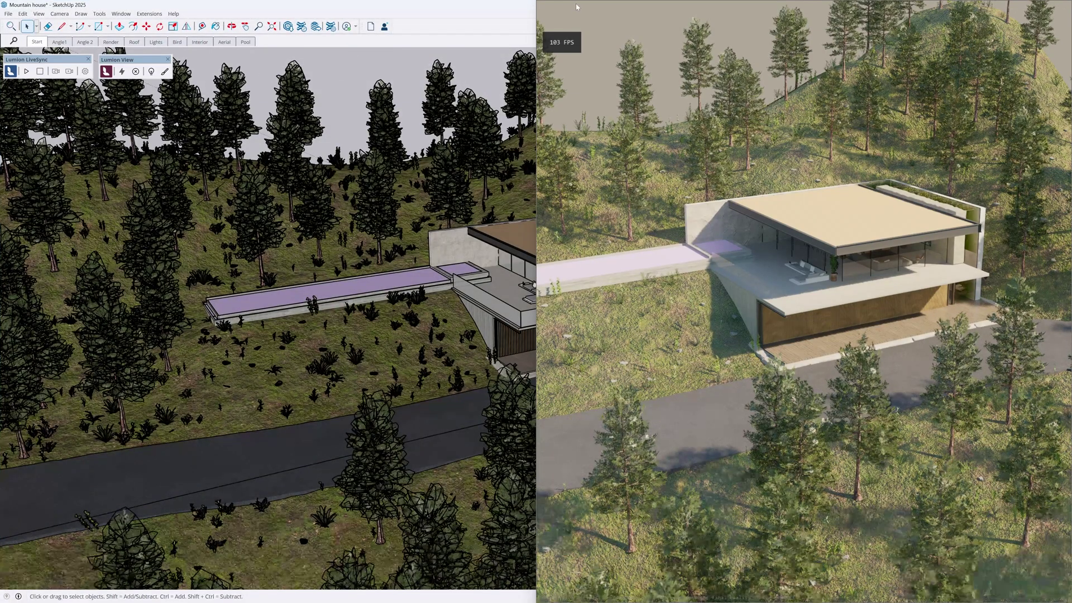
left_click_drag(577, 7, 45, 319)
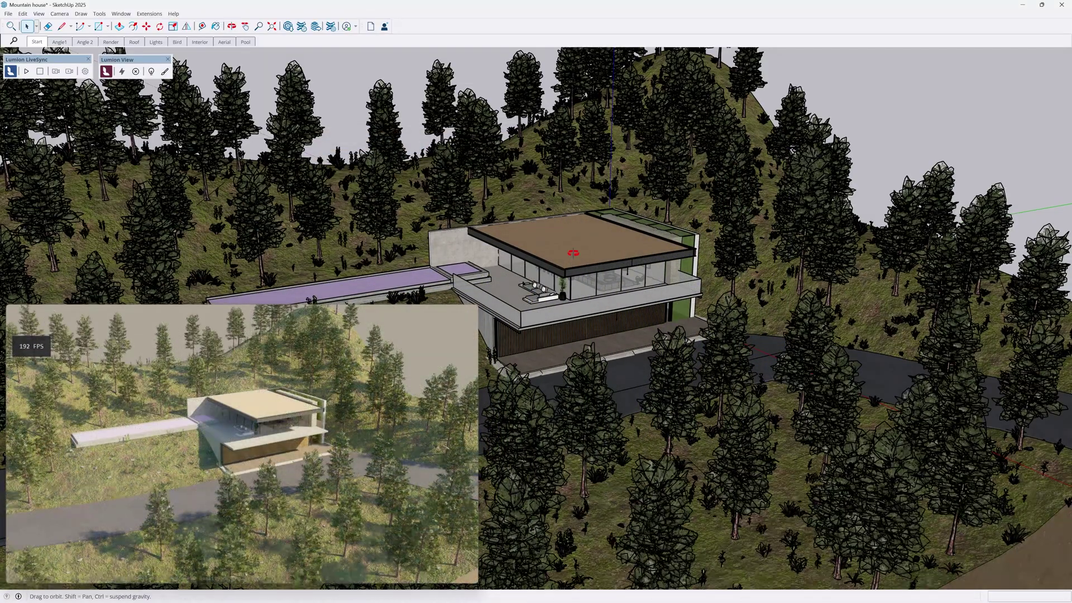
mouse_move(573, 253)
middle_mouse_down()
mouse_move(493, 260)
mouse_move(567, 242)
middle_mouse_up()
scroll(567, 242, "up", 4)
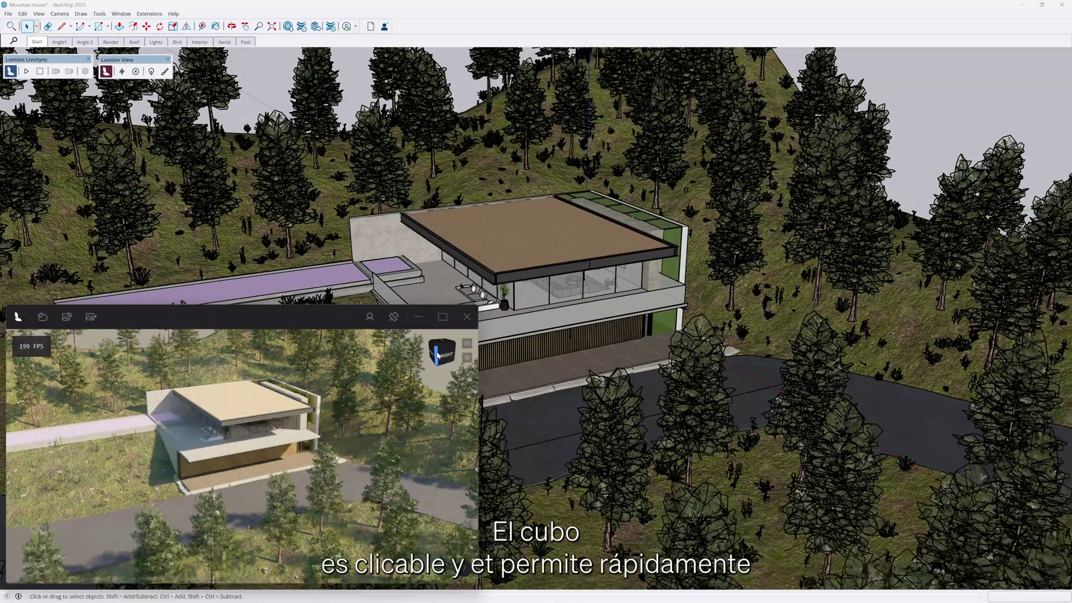
Step: Show the render as a Right elevation, a Top plan, then an angled aerial view, and orbit again
left_click(443, 355)
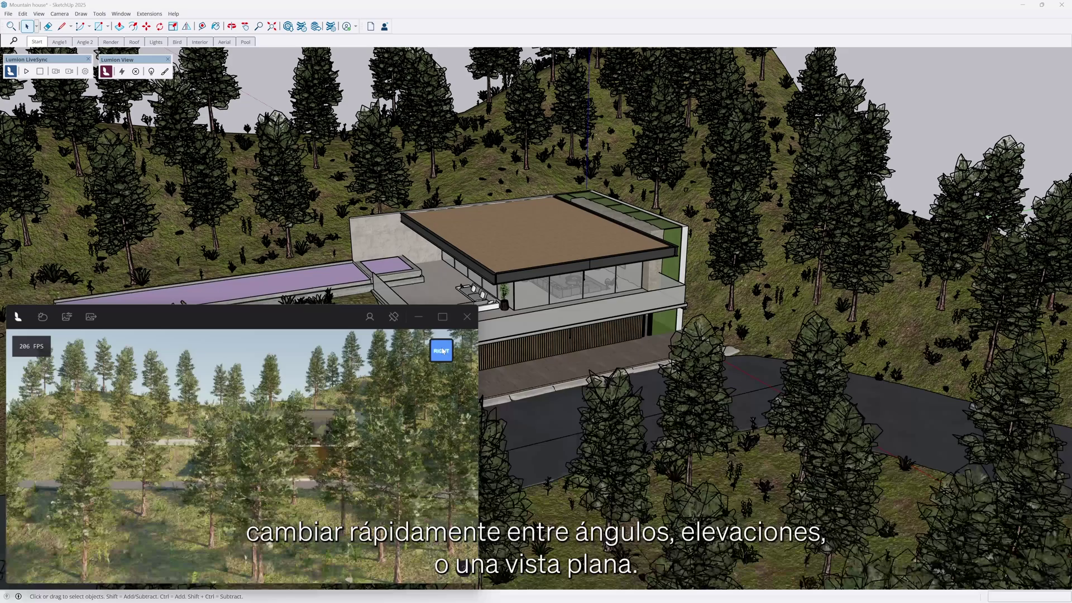
left_click(443, 343)
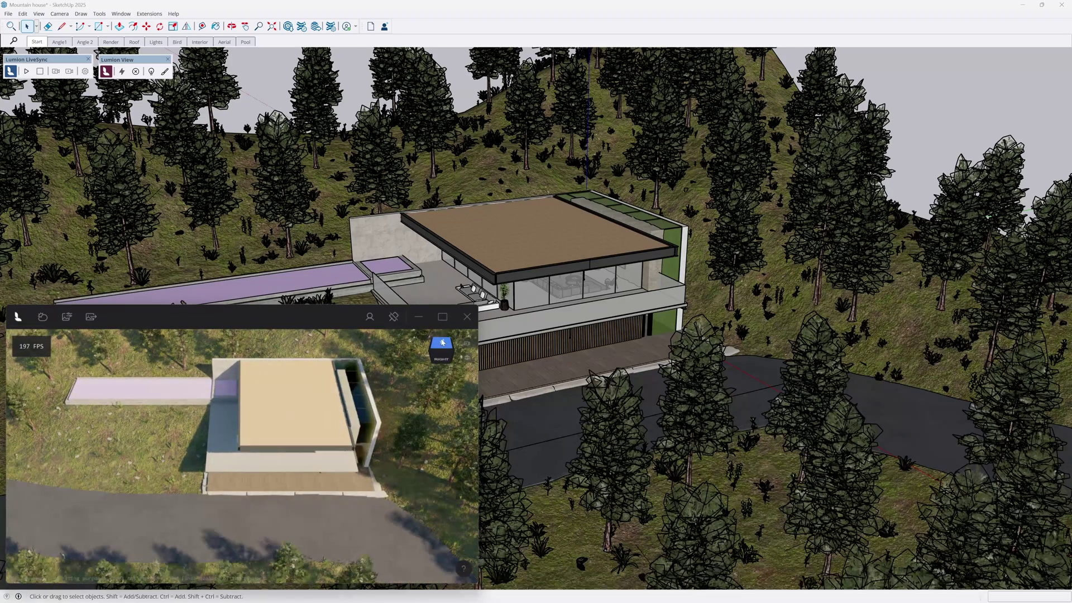
left_click(451, 350)
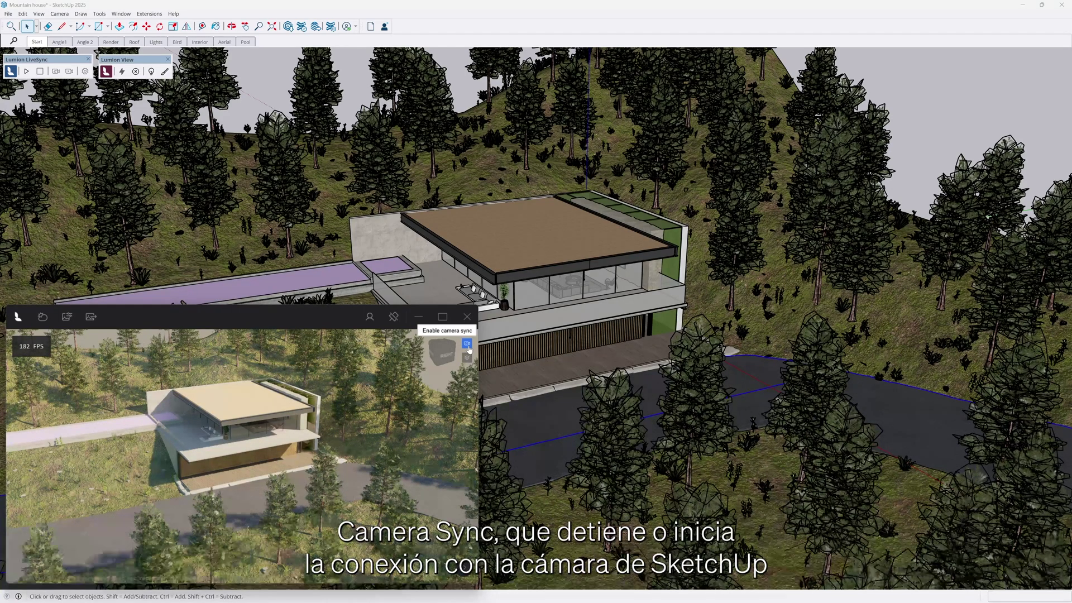
mouse_move(551, 320)
middle_mouse_down()
mouse_move(508, 320)
mouse_move(498, 300)
mouse_move(469, 346)
middle_mouse_up()
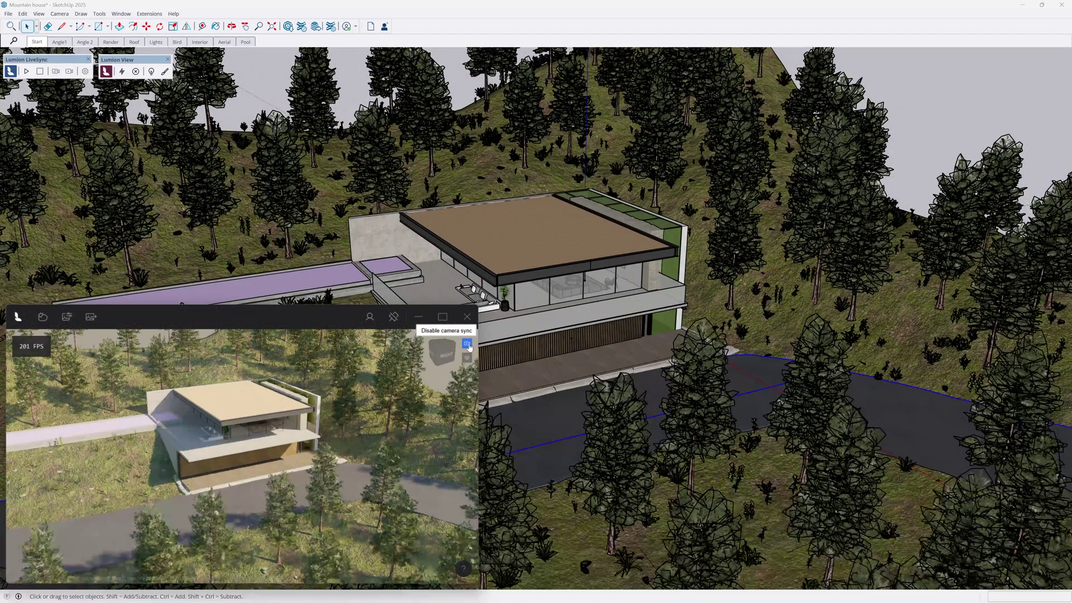
Step: Switch the render to orthographic projection and back to perspective
key("o")
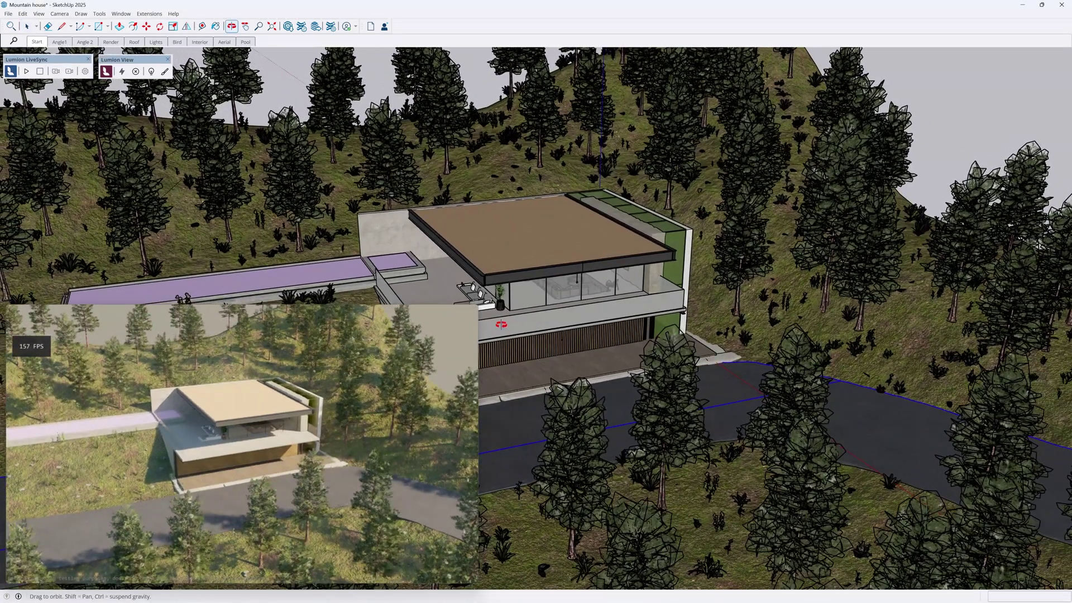
key("space")
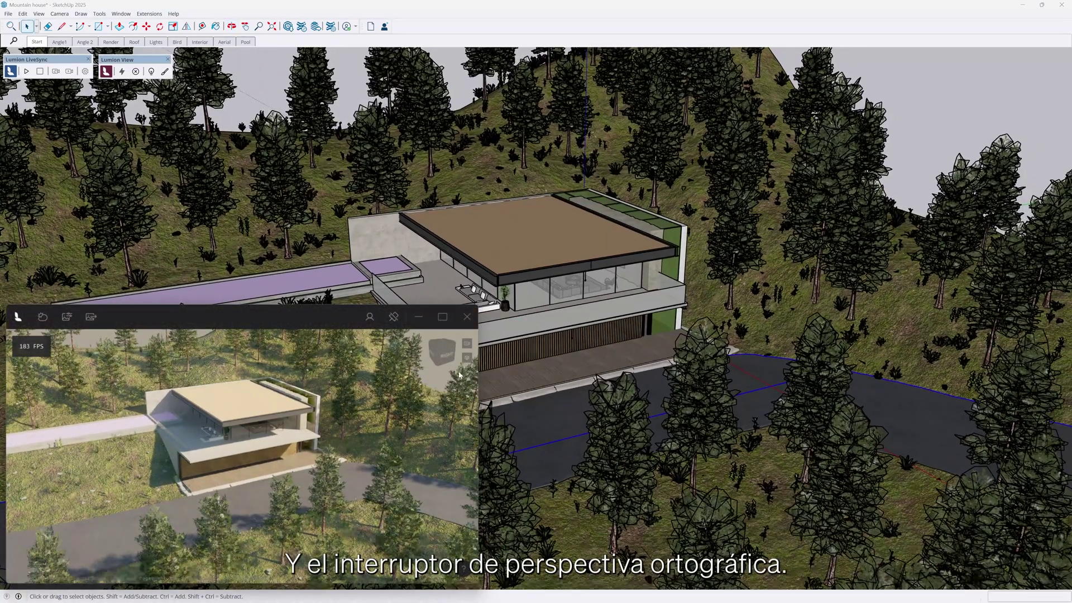
left_click(468, 358)
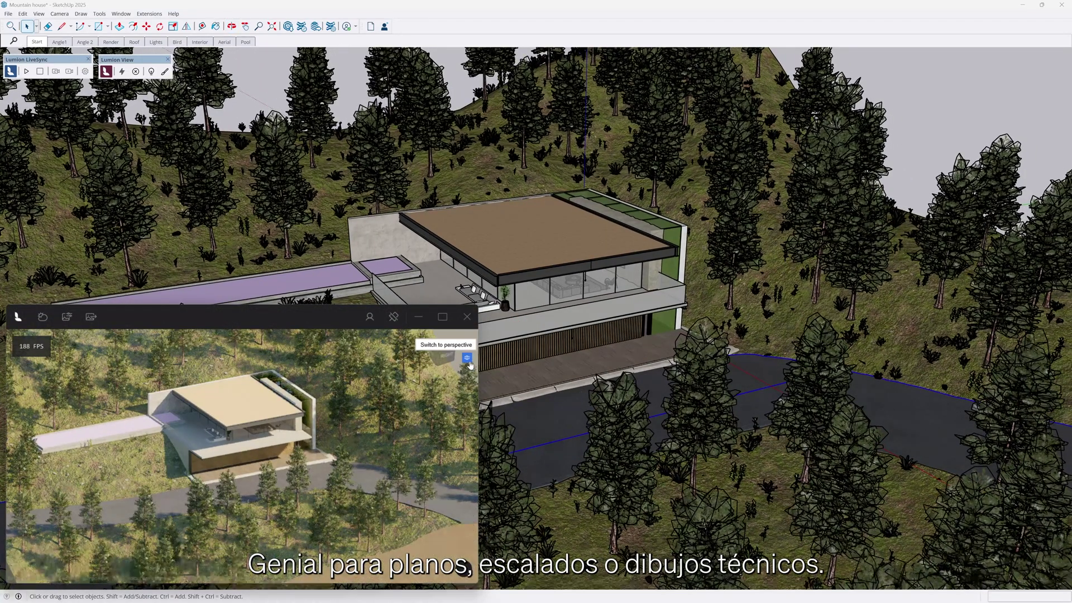
left_click(468, 358)
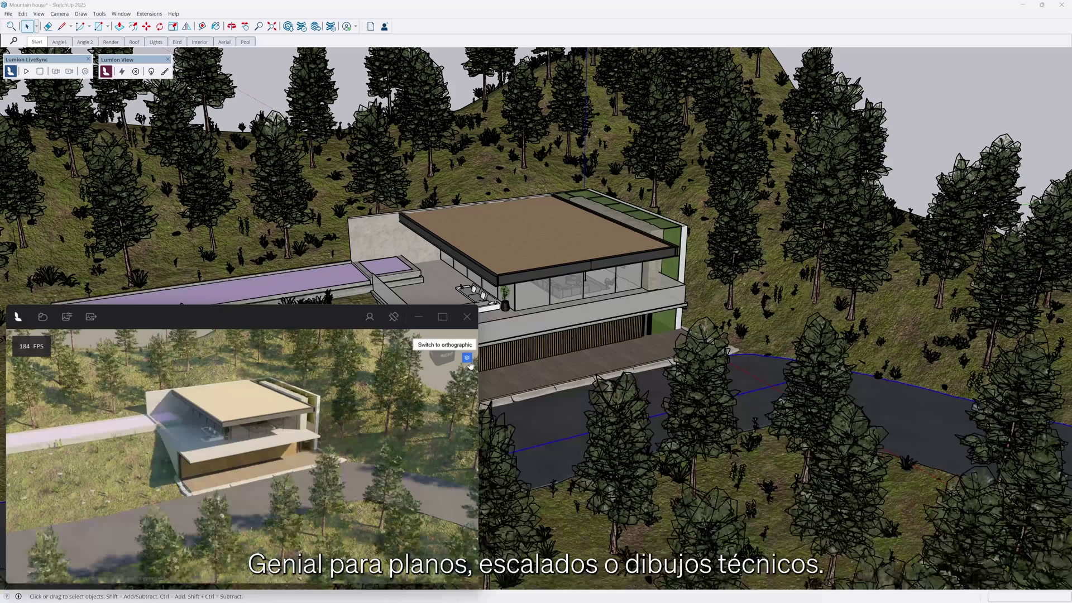
Step: Maximize the Lumion View render, then view and dismiss the navigation-controls help overview
left_click(443, 316)
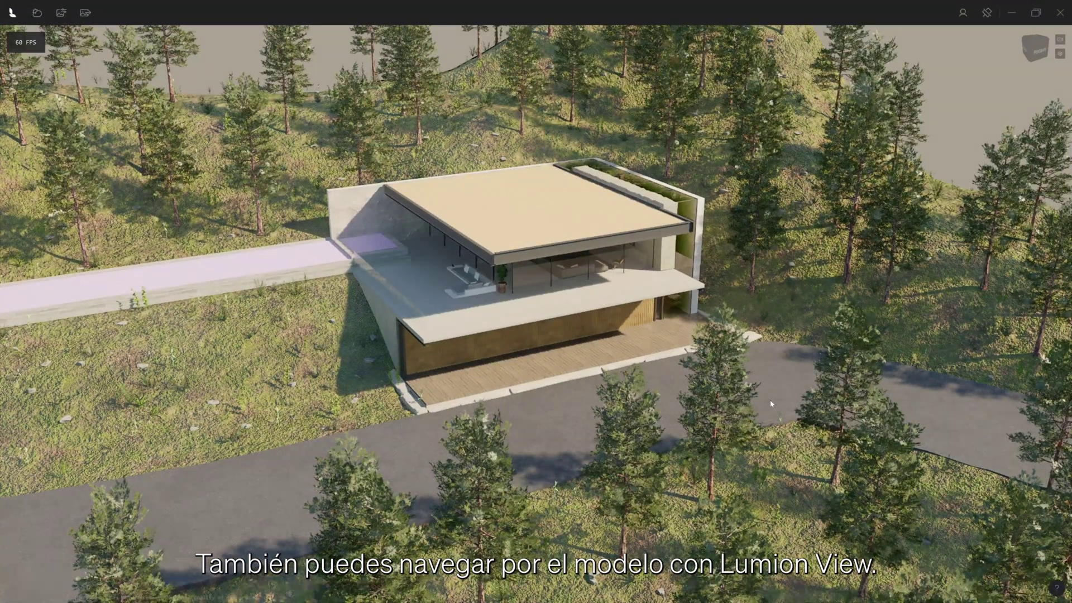
left_click(1056, 590)
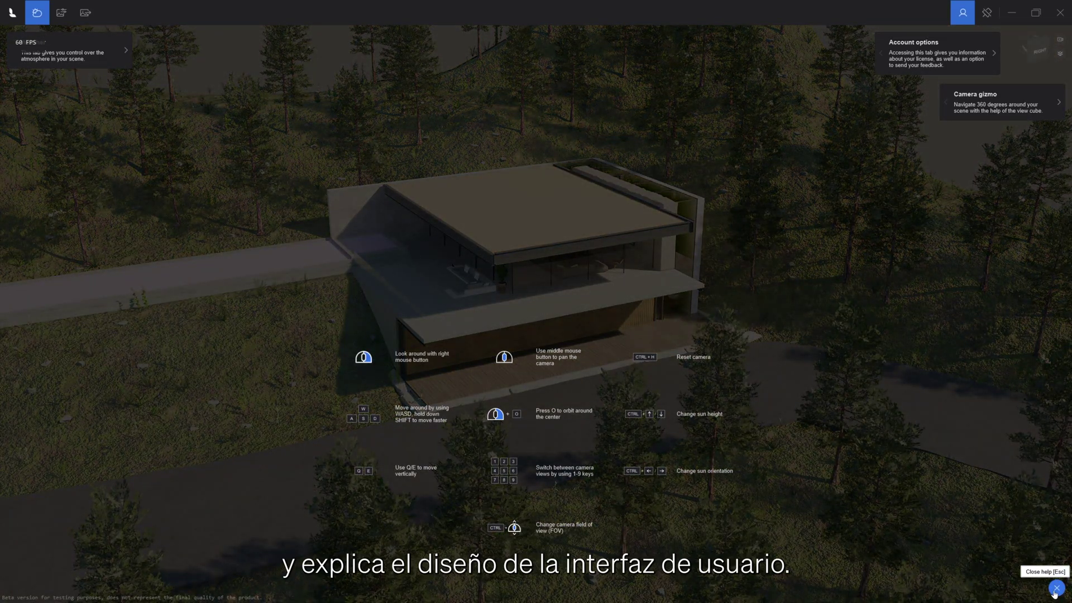
left_click(1055, 590)
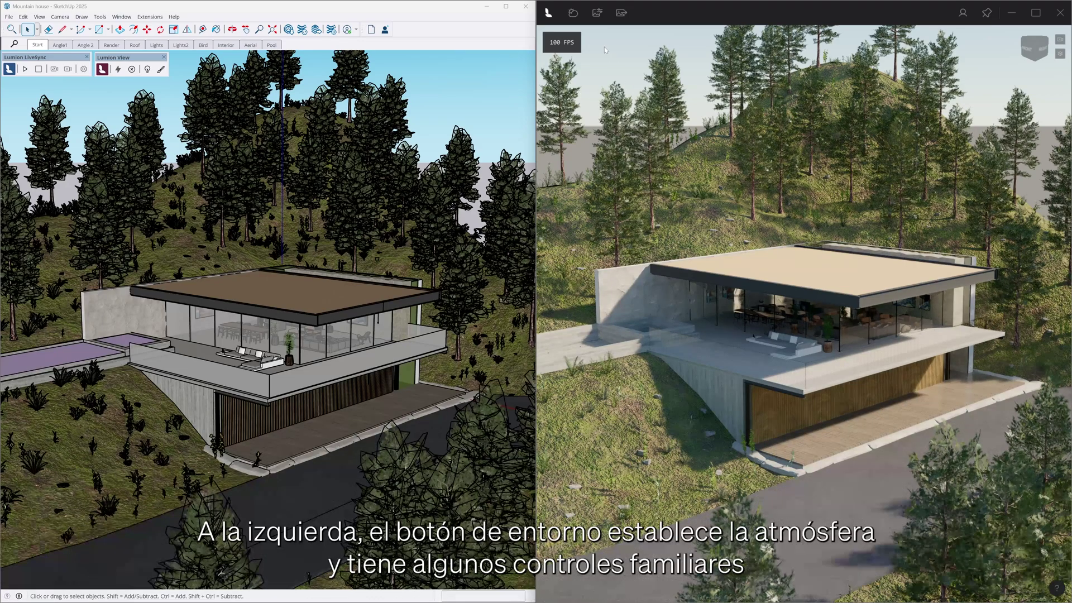
Step: Rotate the sun round to the south and lower the sky brightness slightly
left_click(581, 23)
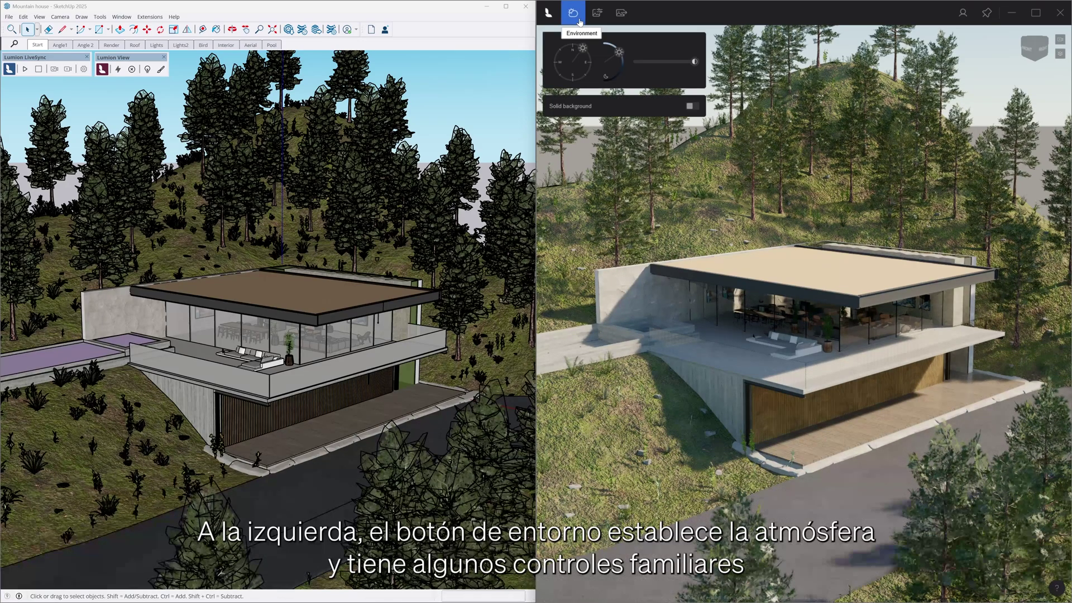
left_click_drag(582, 48, 626, 47)
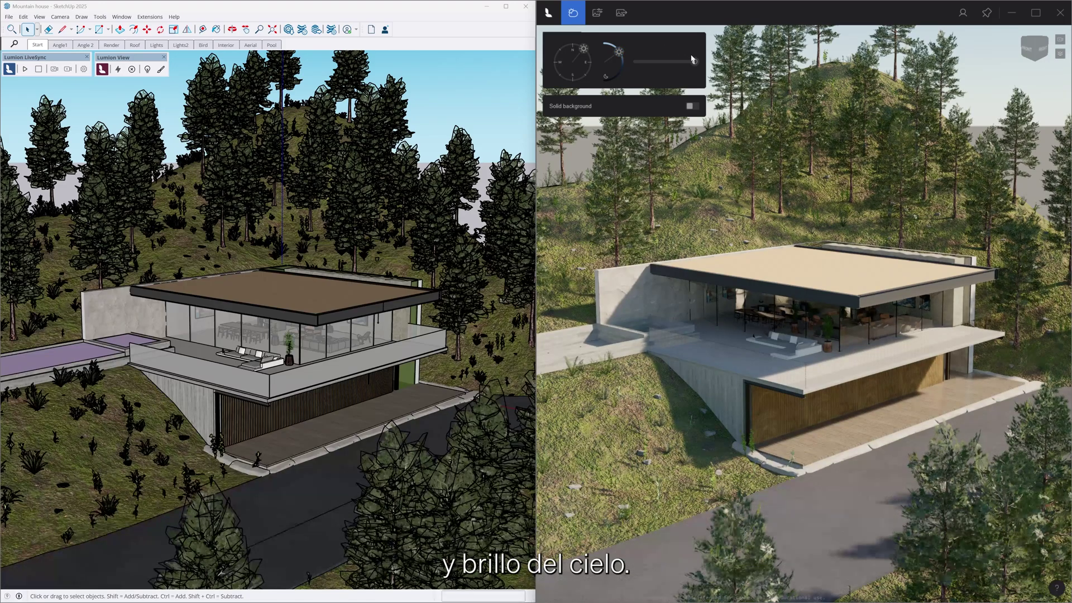
mouse_move(695, 62)
left_mouse_down()
mouse_move(652, 63)
mouse_move(696, 64)
left_mouse_up()
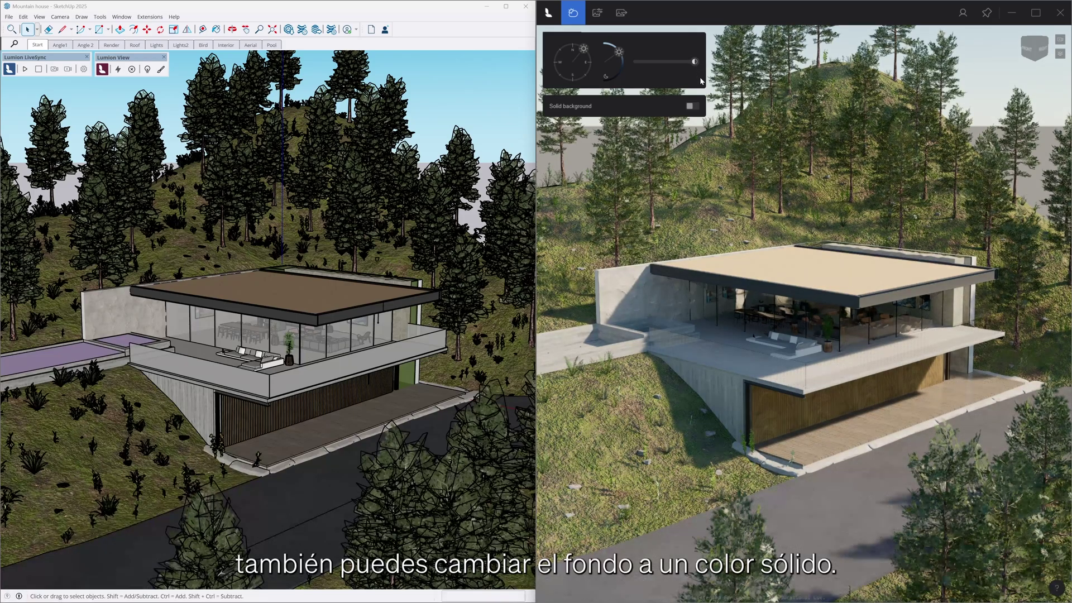
Step: Turn on a solid background, trying beige, greys and light blue, then a custom bright green
left_click(692, 106)
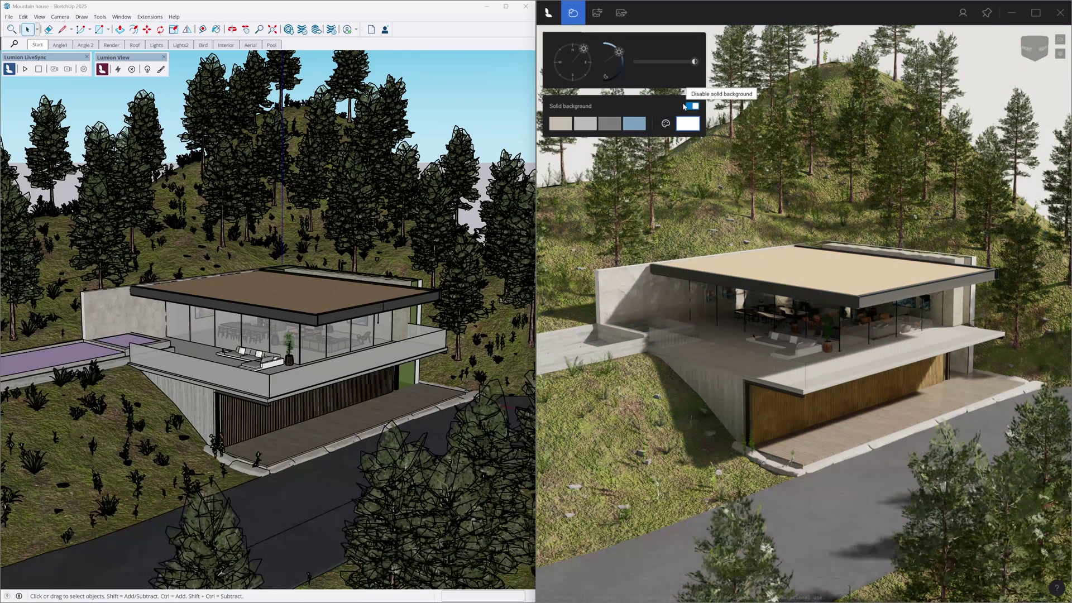
left_click(560, 124)
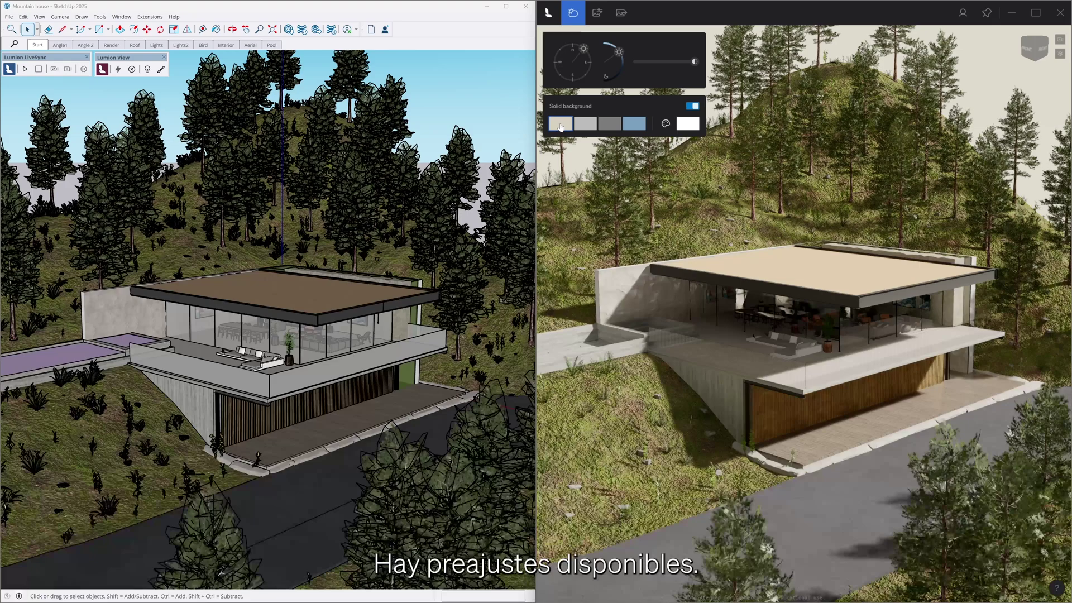
left_click(586, 127)
left_click(610, 126)
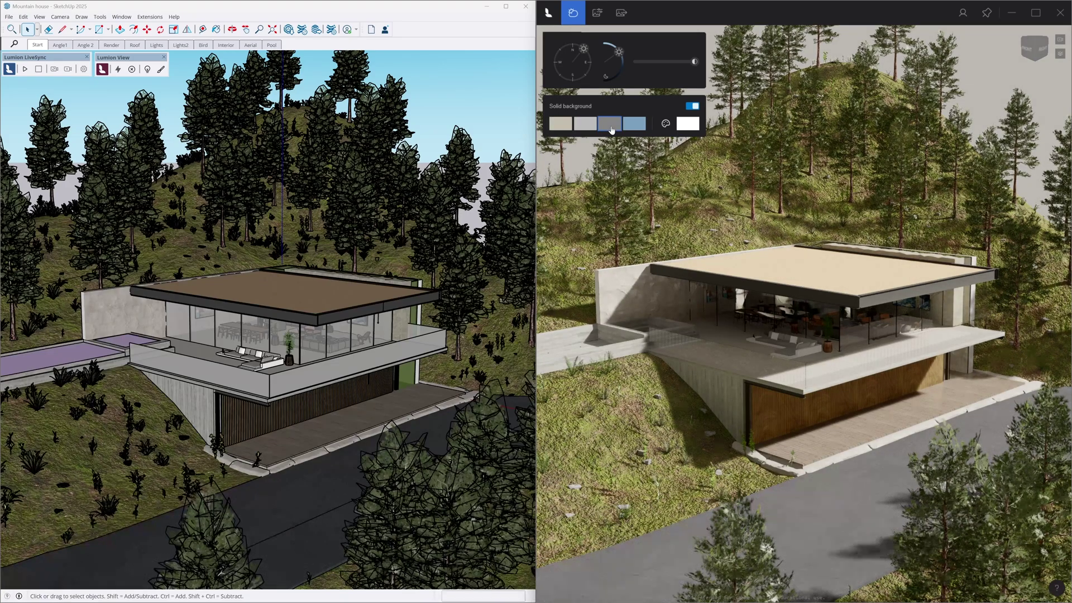
left_click(634, 129)
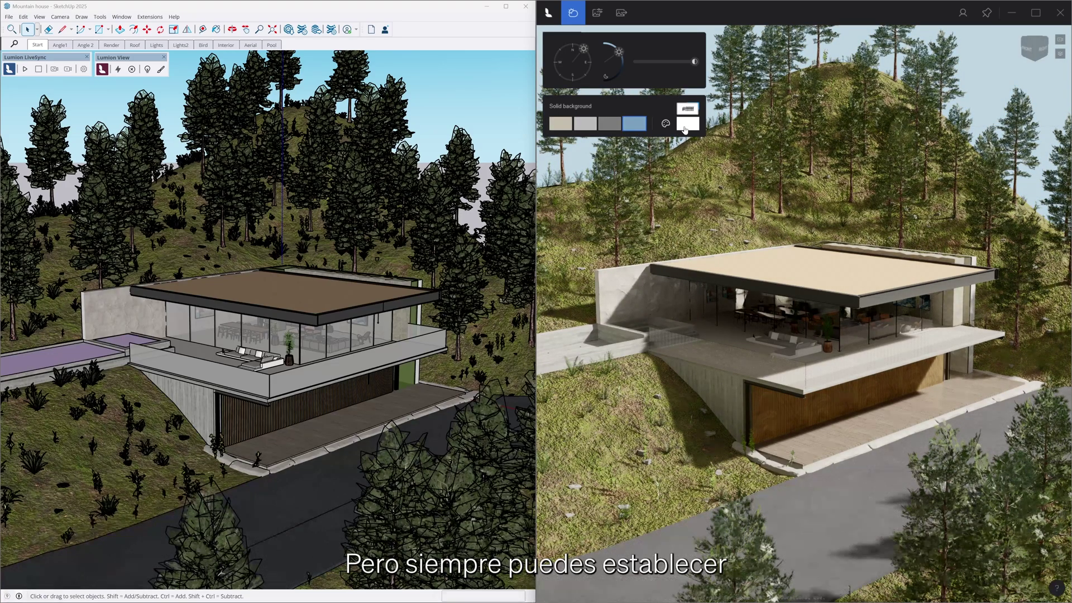
left_click(687, 124)
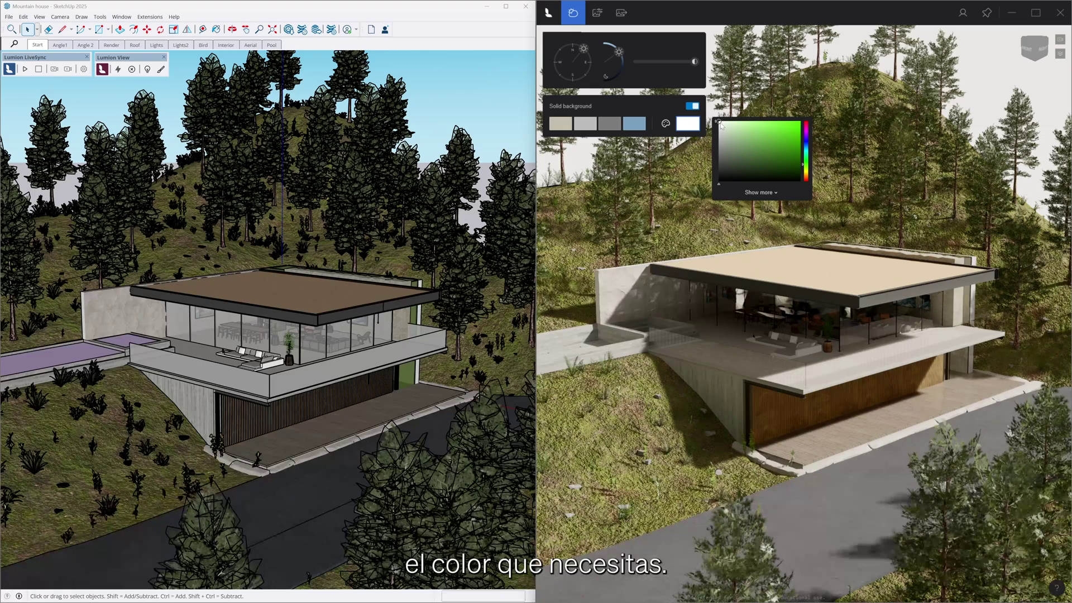
mouse_move(725, 124)
left_mouse_down()
mouse_move(792, 150)
mouse_move(719, 122)
left_mouse_up()
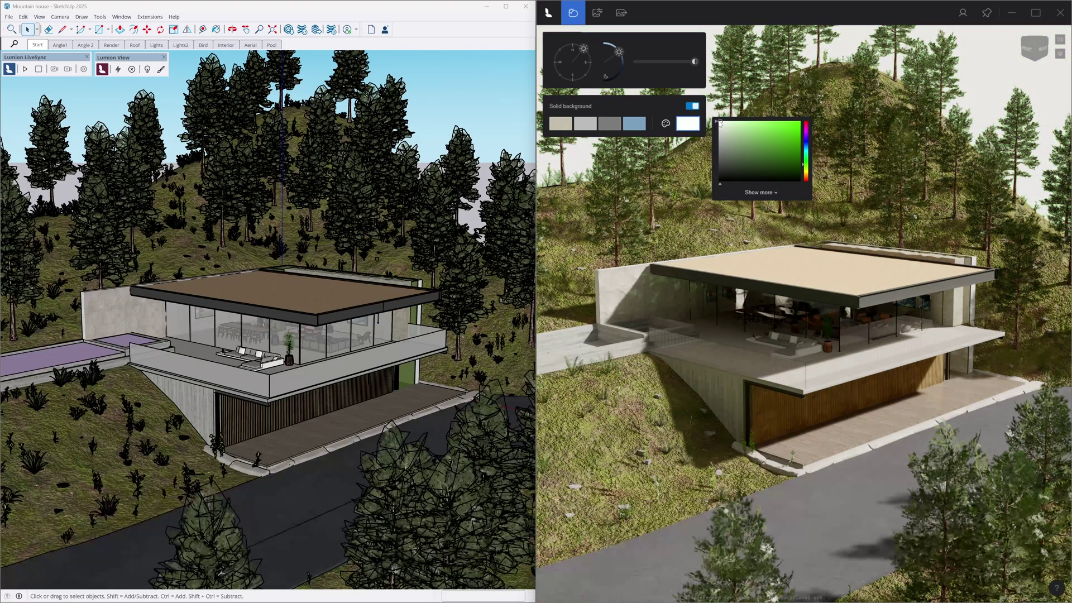
Step: Switch the render to the Conceptual style, trying Wood, Styrofoam and Glossy, and tint the clay grey
left_click(643, 145)
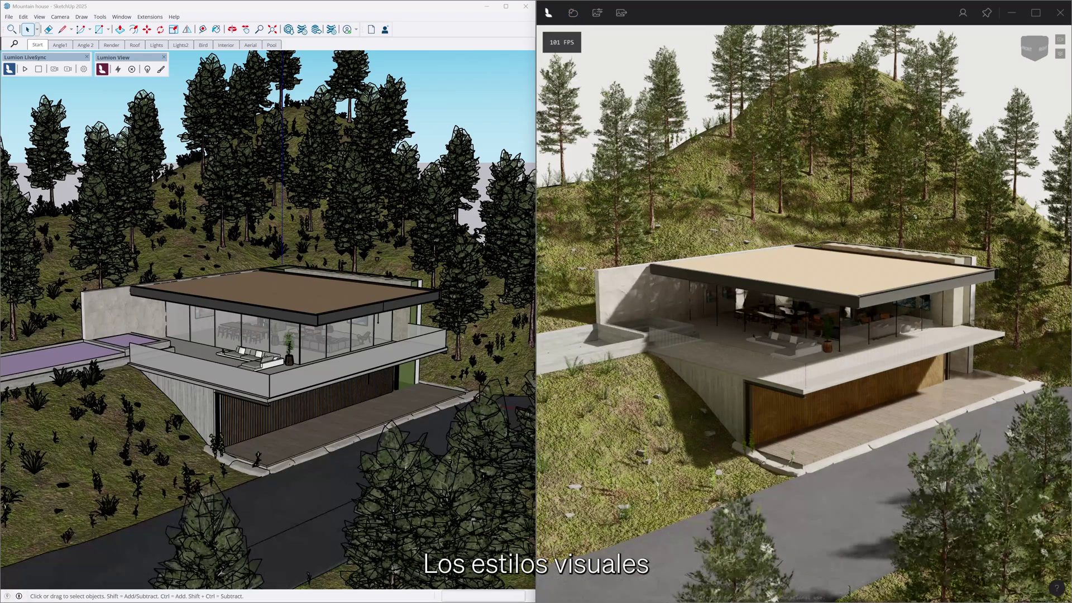
left_click(600, 20)
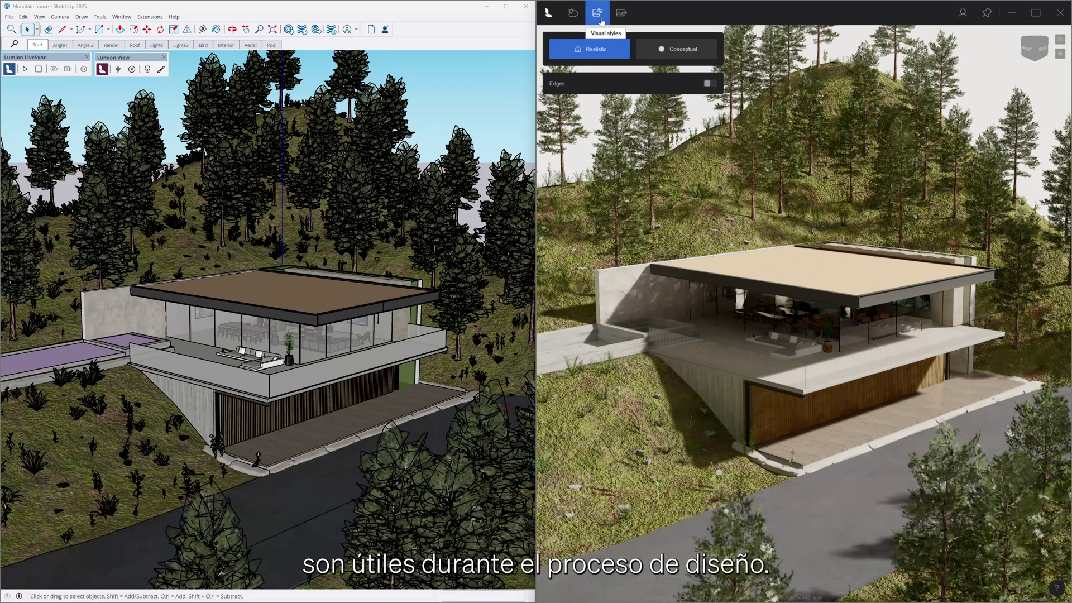
left_click(646, 50)
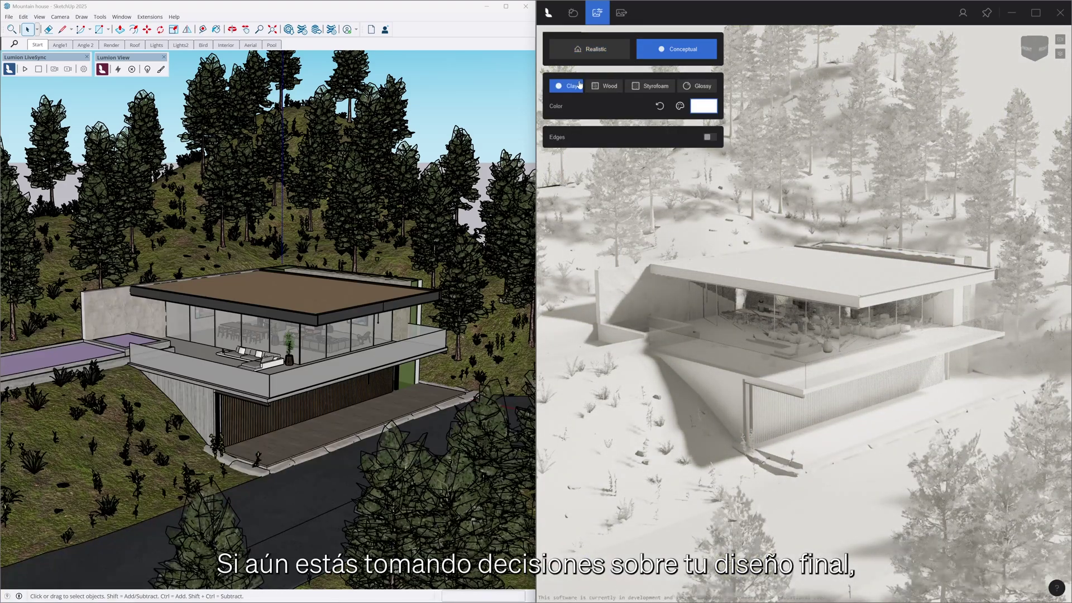
left_click(600, 93)
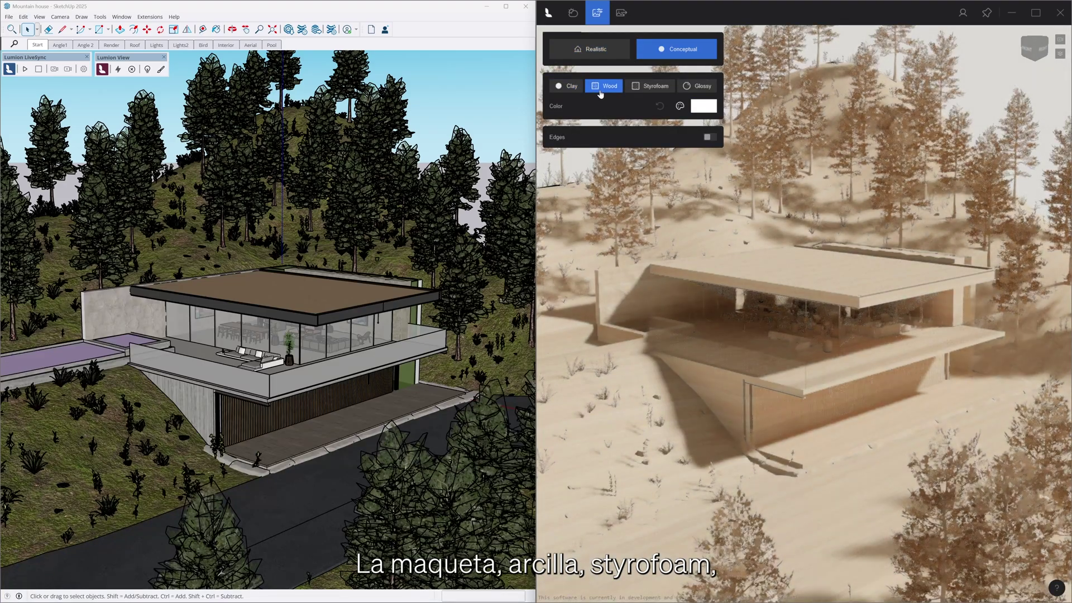
left_click(651, 87)
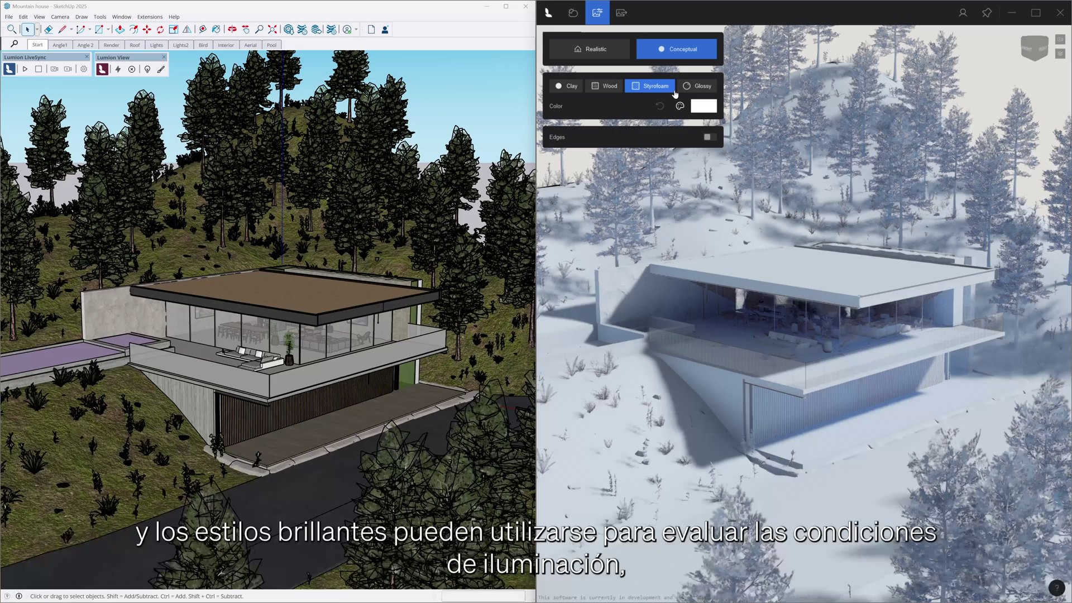
left_click(692, 91)
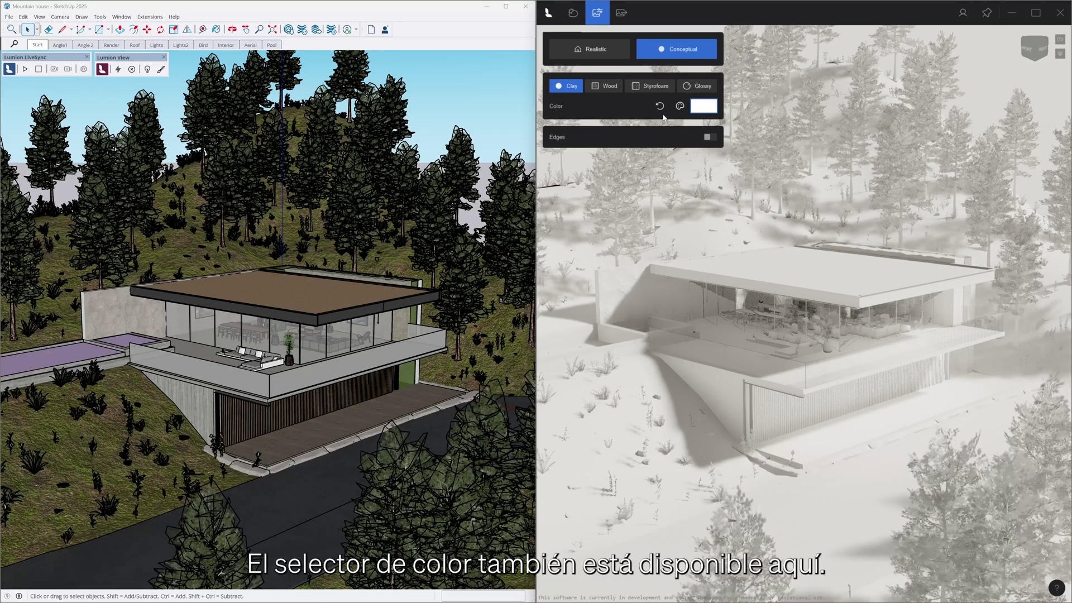
left_click(702, 115)
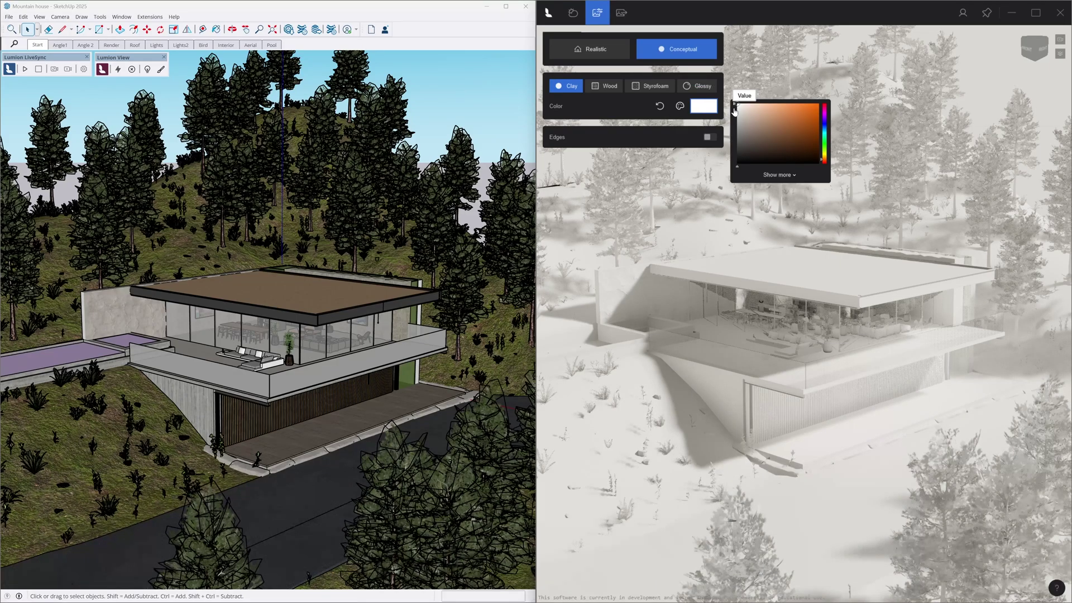
left_click_drag(740, 107, 743, 134)
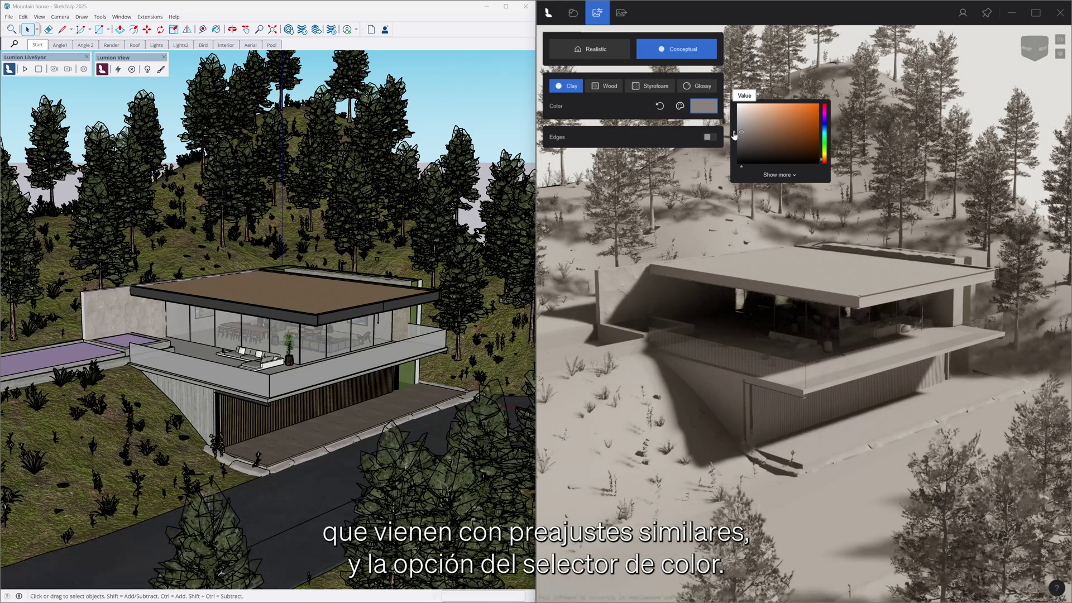
Step: Outline the edges, trying light grey, blue, yellow and magenta before settling on white
left_click(713, 140)
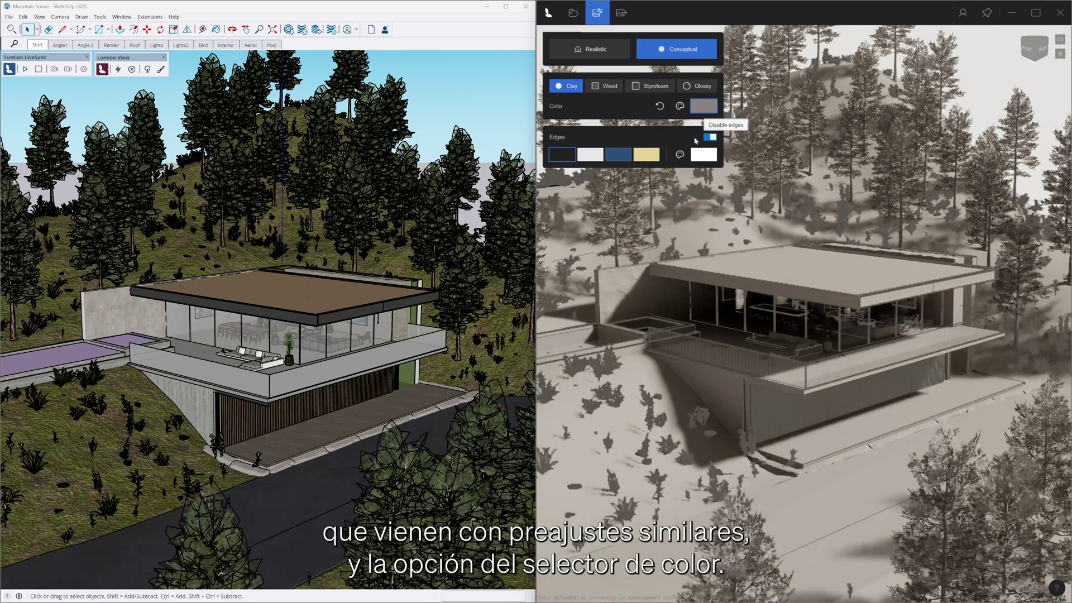
left_click(590, 155)
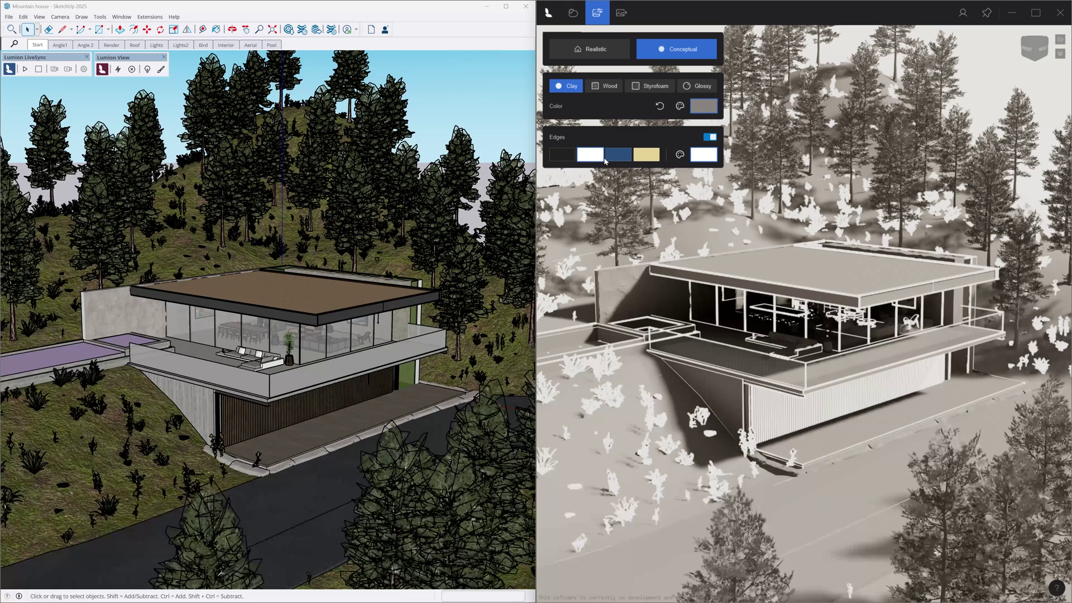
left_click(618, 161)
left_click(646, 159)
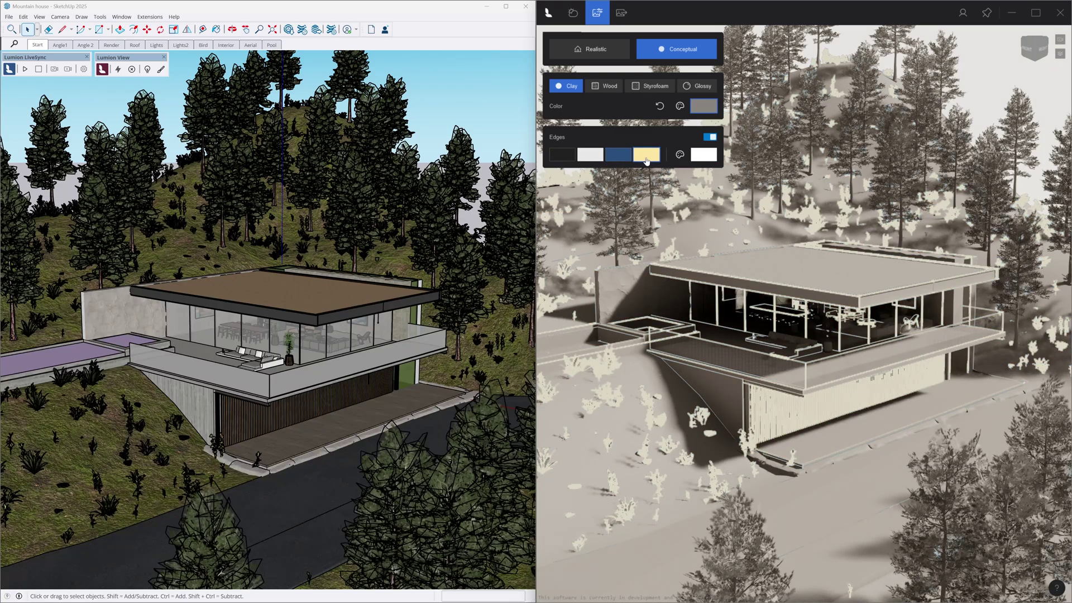
left_click(703, 156)
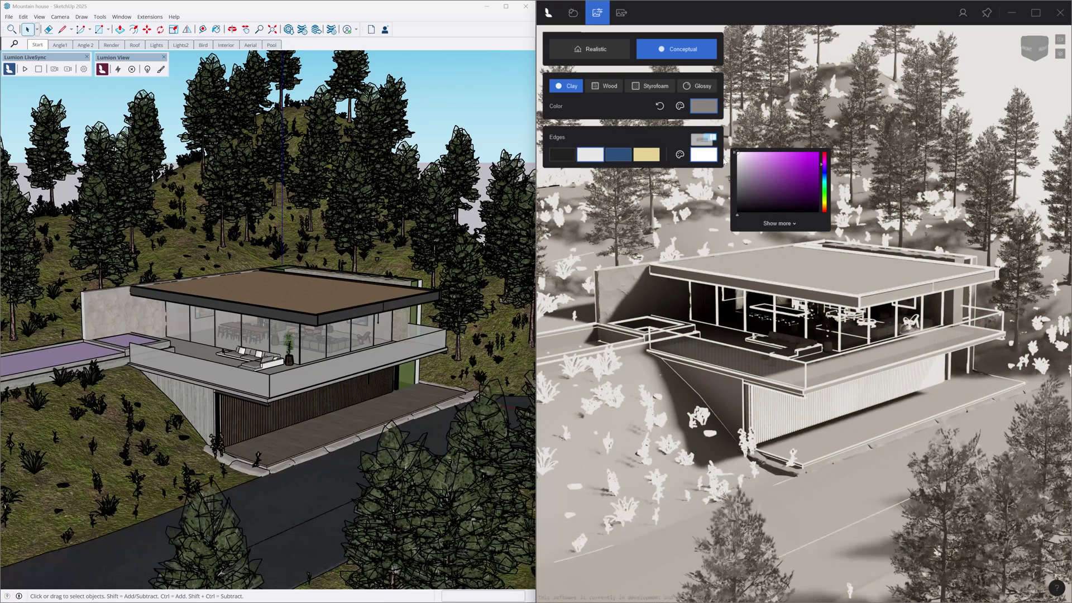
left_click(813, 160)
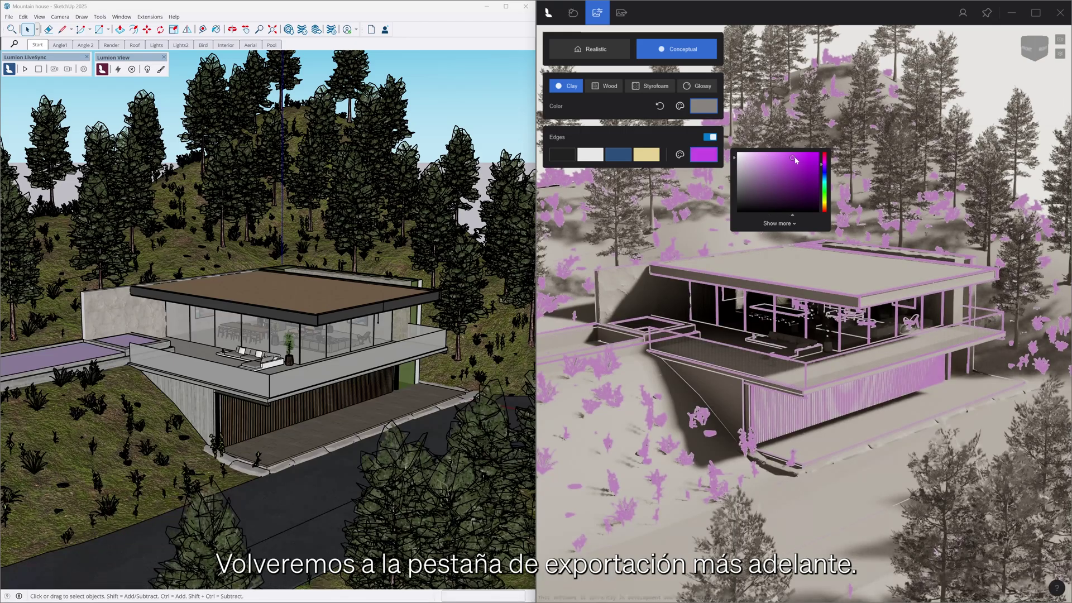
left_click(736, 152)
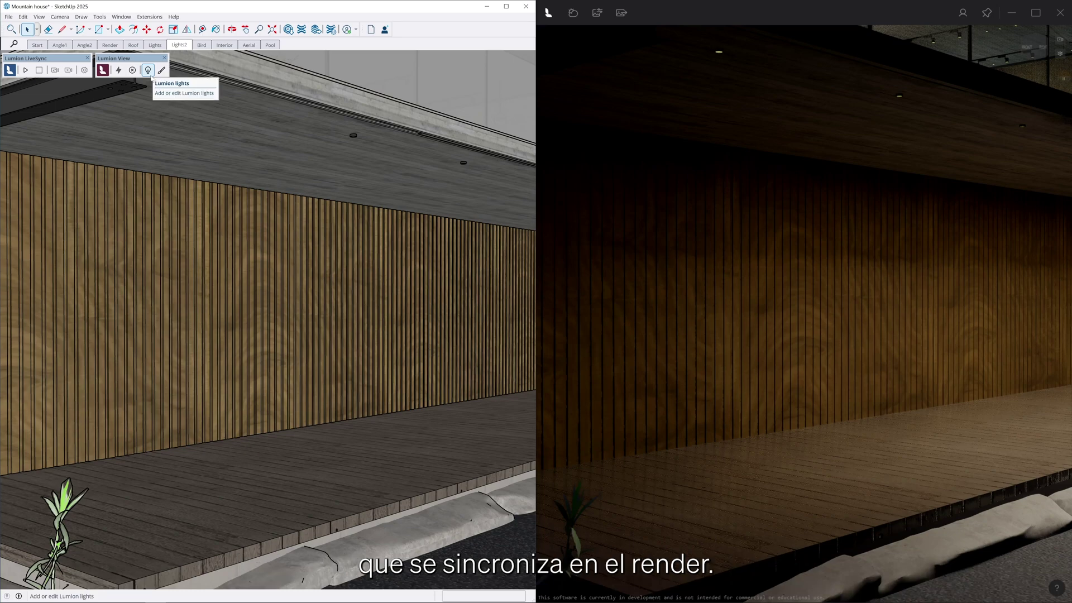
Step: Create a Lumion spot light and place it on the ceiling above the wooden wall
left_click(149, 71)
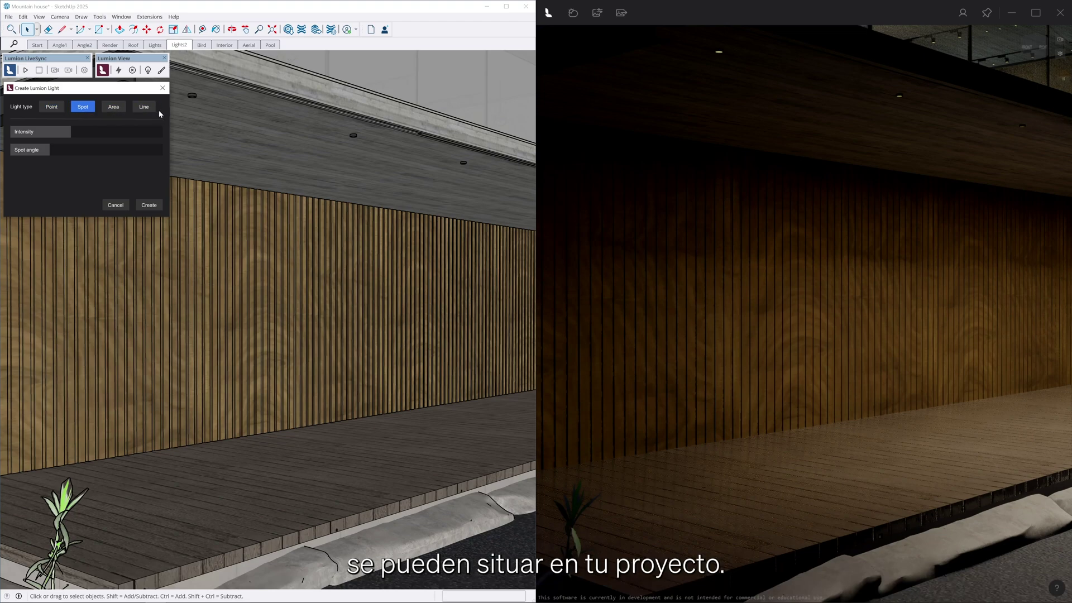
left_click(149, 205)
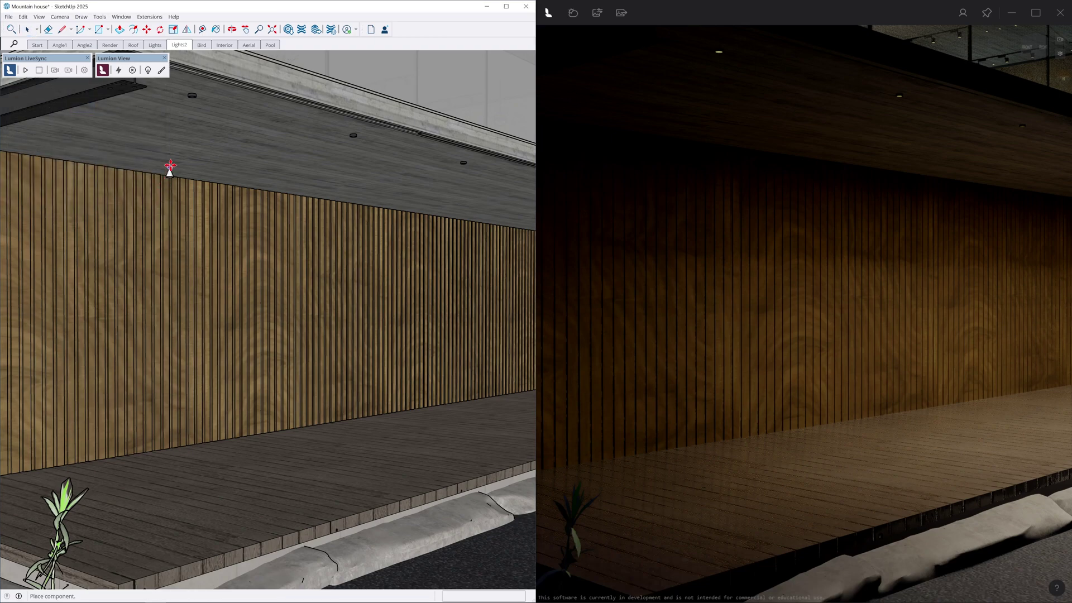
left_click(189, 109)
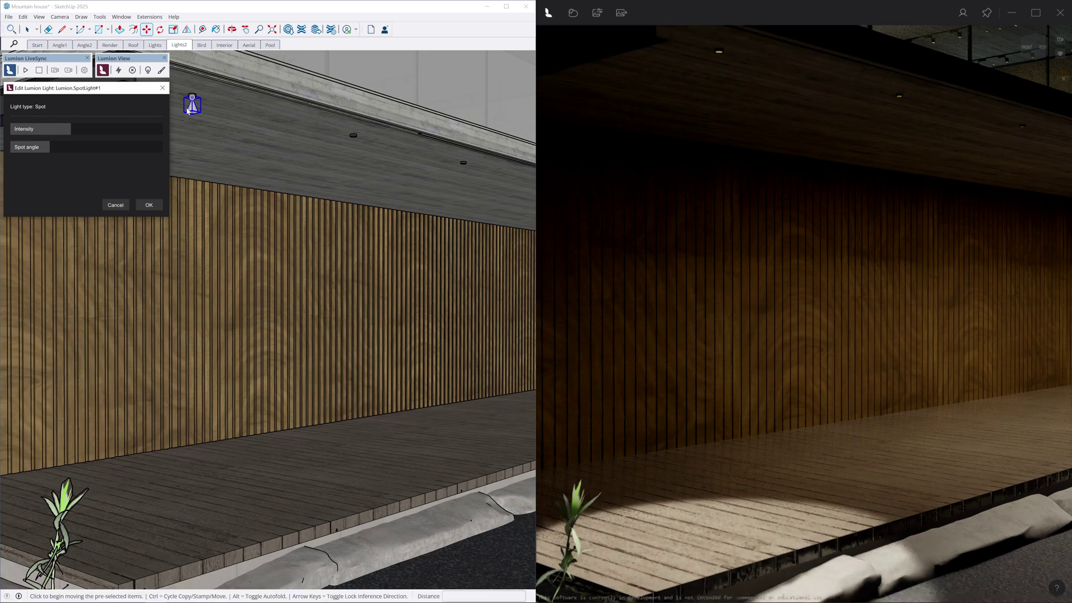
left_click(148, 205)
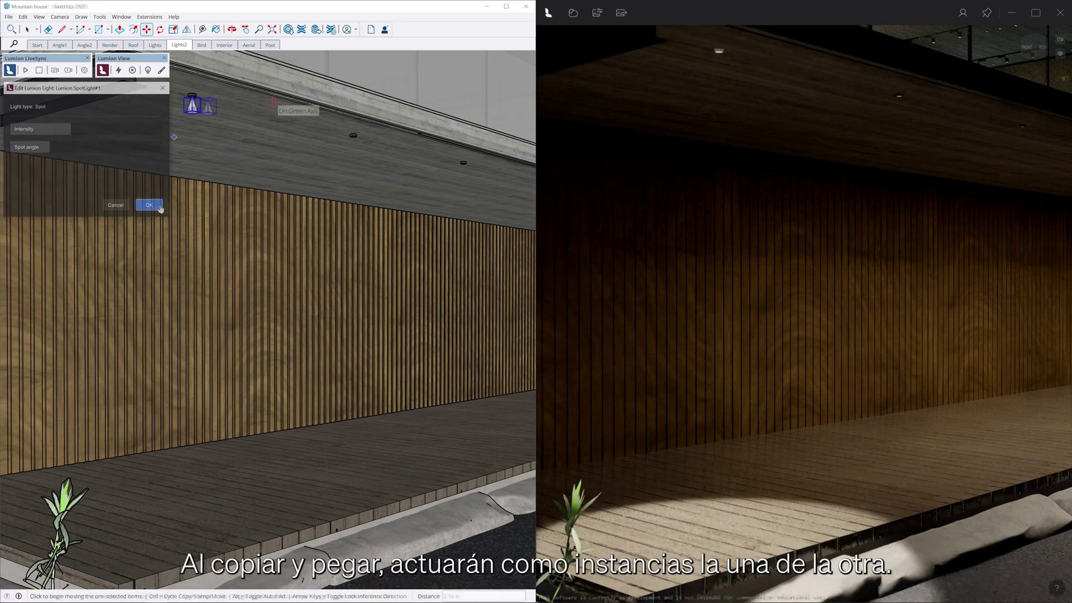
Step: Copy the spot light twice along the ceiling, each copy 2 m apart
key("ctrl")
left_click(258, 94)
type("2")
key("Return")
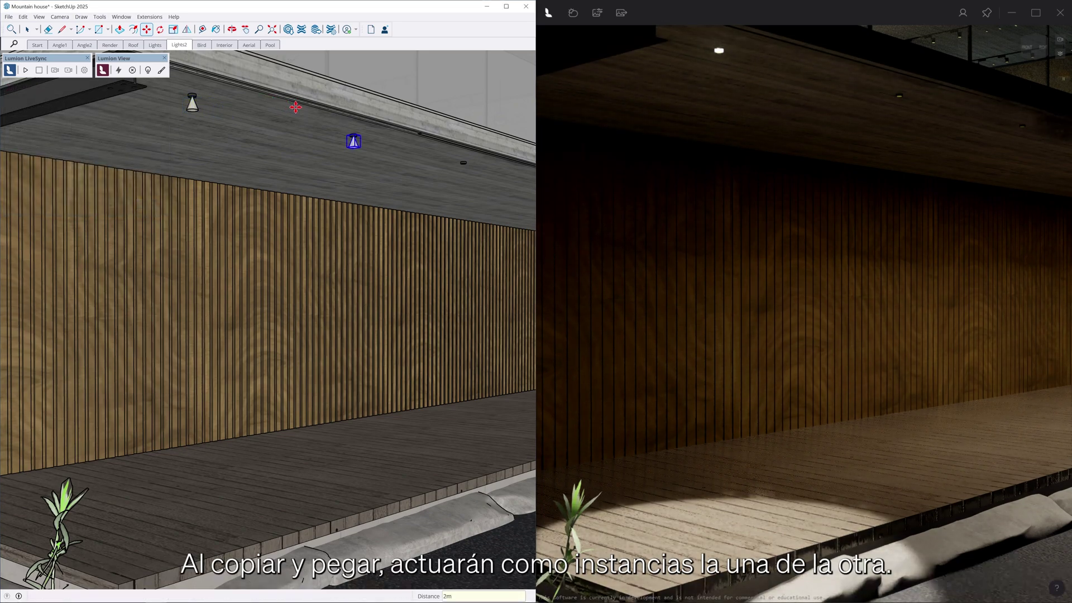
key("ctrl")
left_click(396, 138)
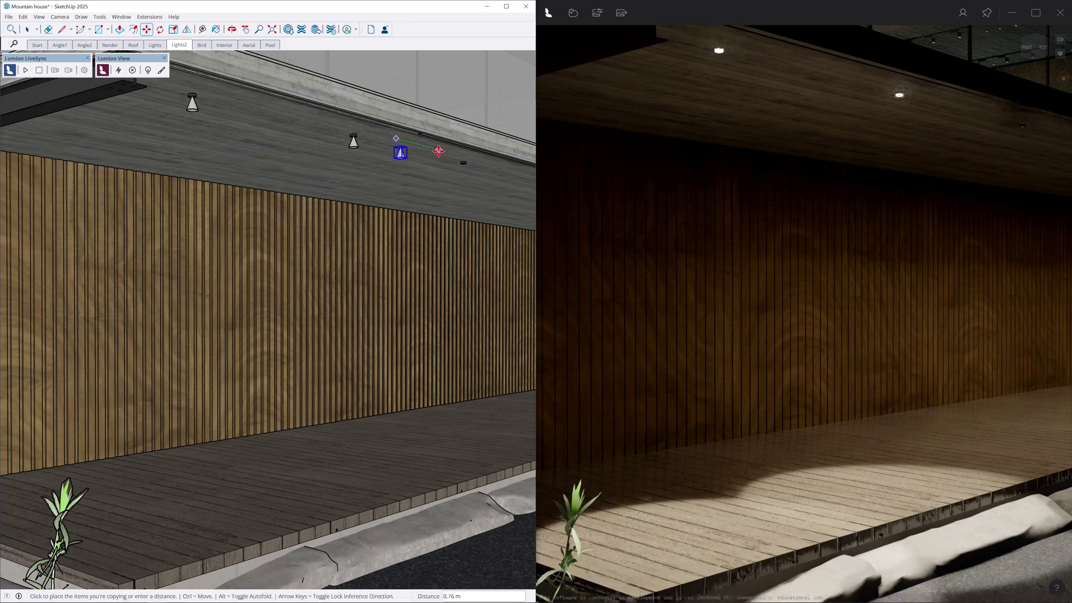
type("2")
key("Return")
key("space")
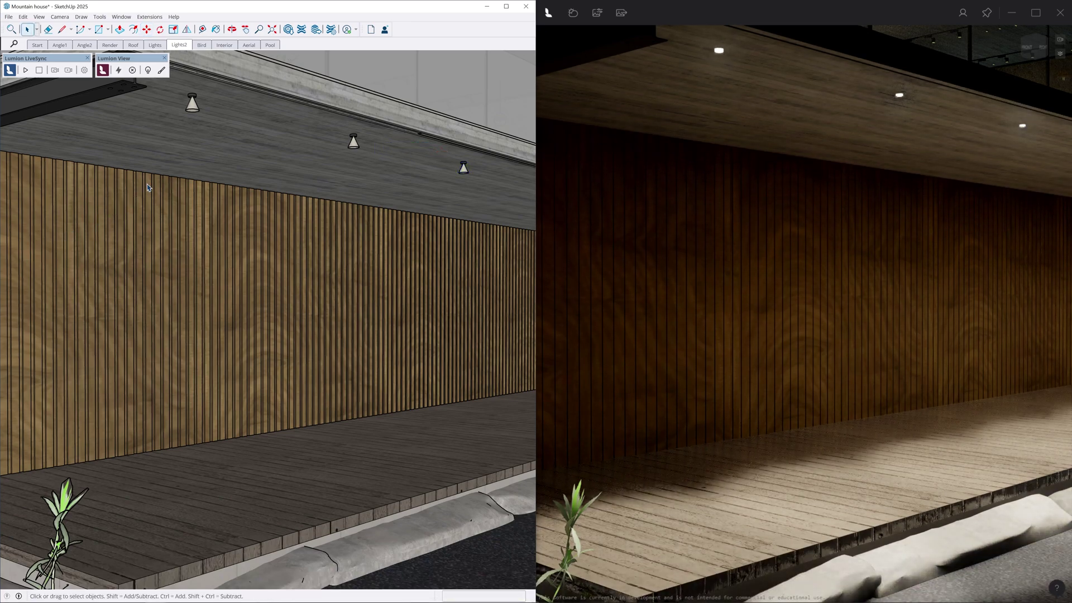
Step: Raise the first spot light's intensity to 8100 Lum and paint it D01_Frost_White
double_click(192, 105)
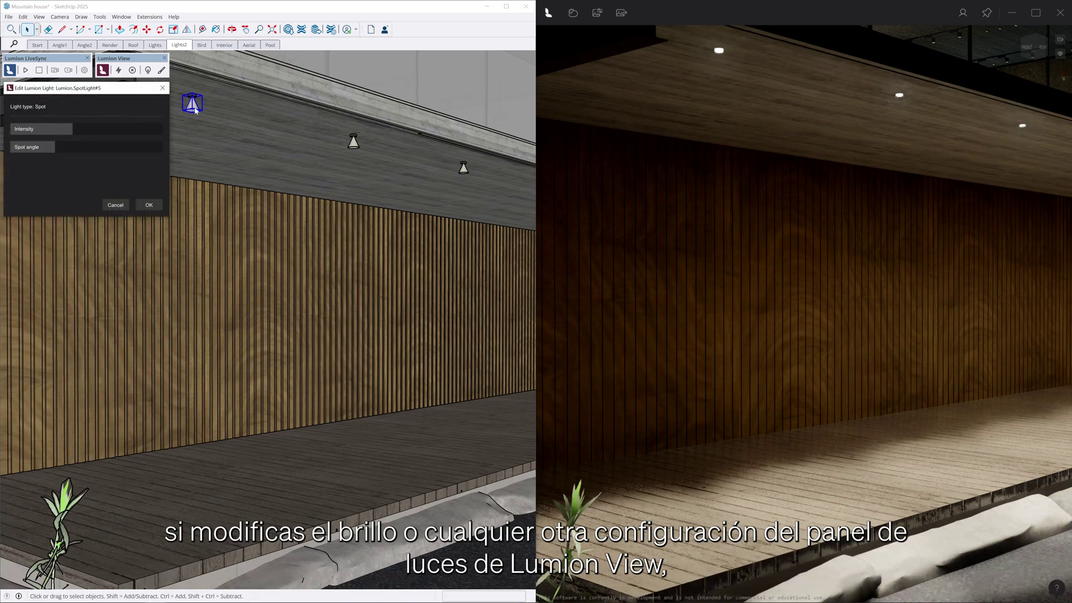
left_click_drag(74, 126, 50, 150)
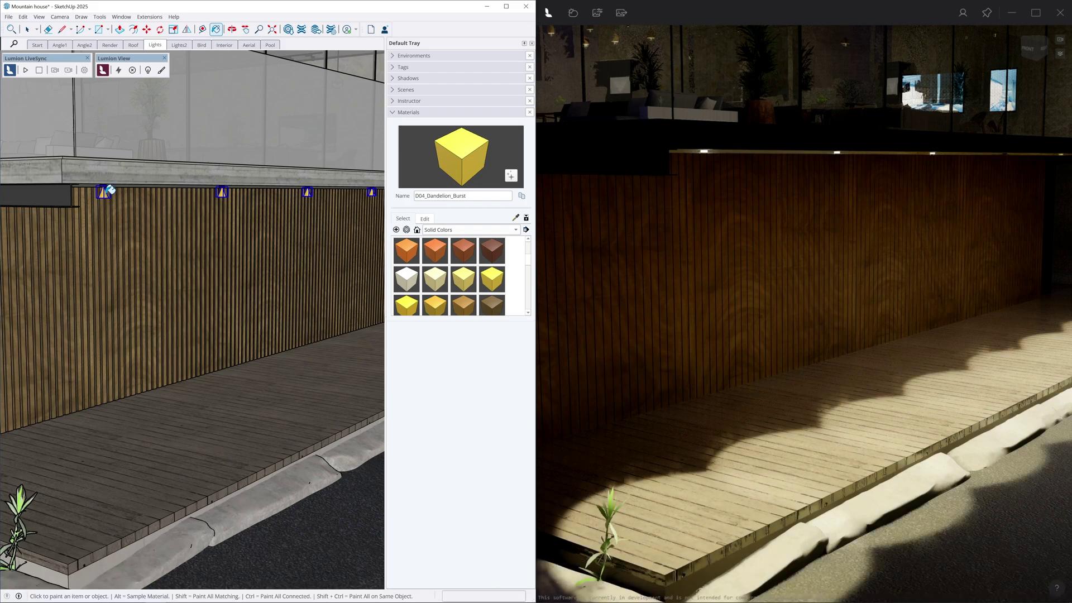
left_click(411, 287)
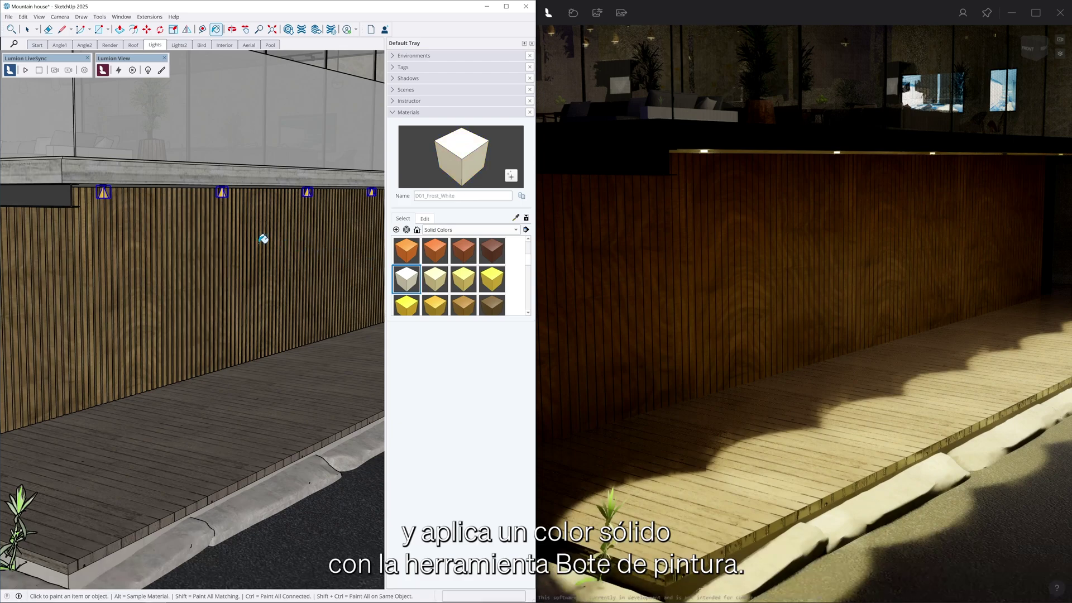
left_click(107, 193)
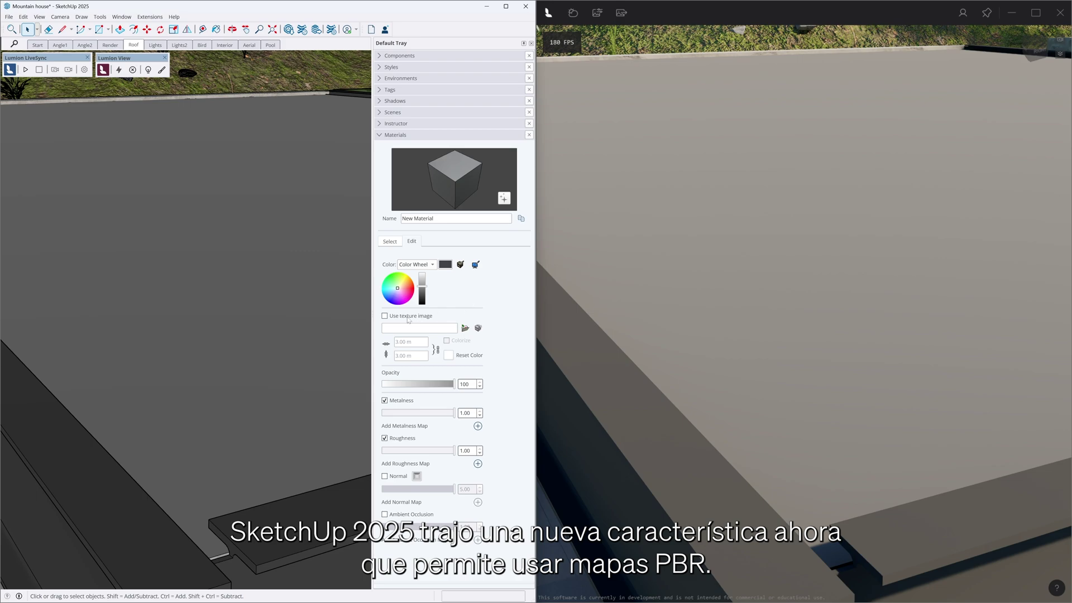
Step: Give New Material the grainy concrete albedo texture and the metallic image as metalness map
left_click(385, 316)
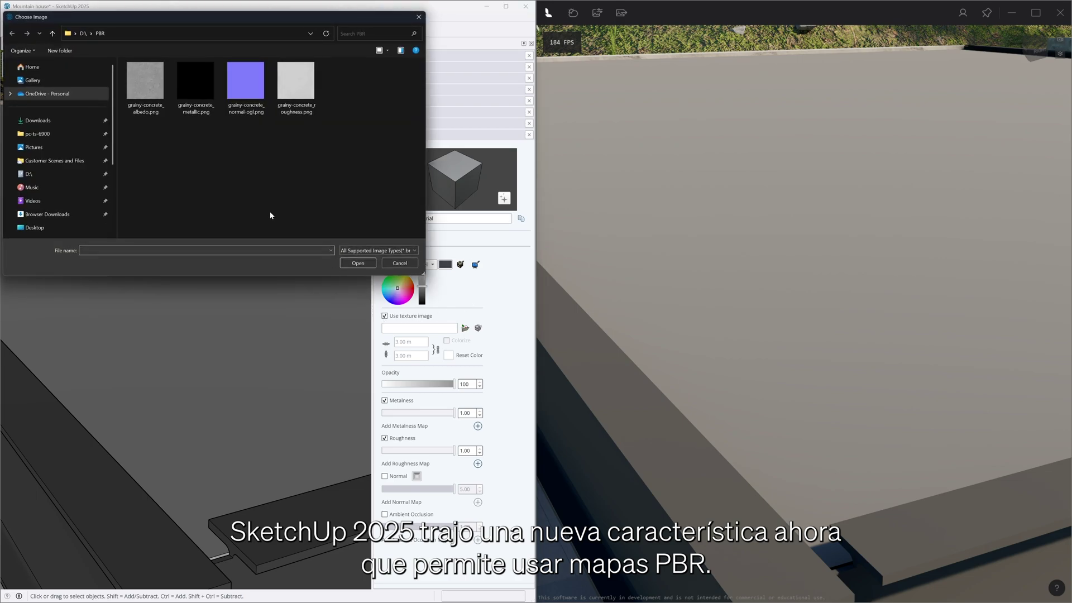
double_click(156, 109)
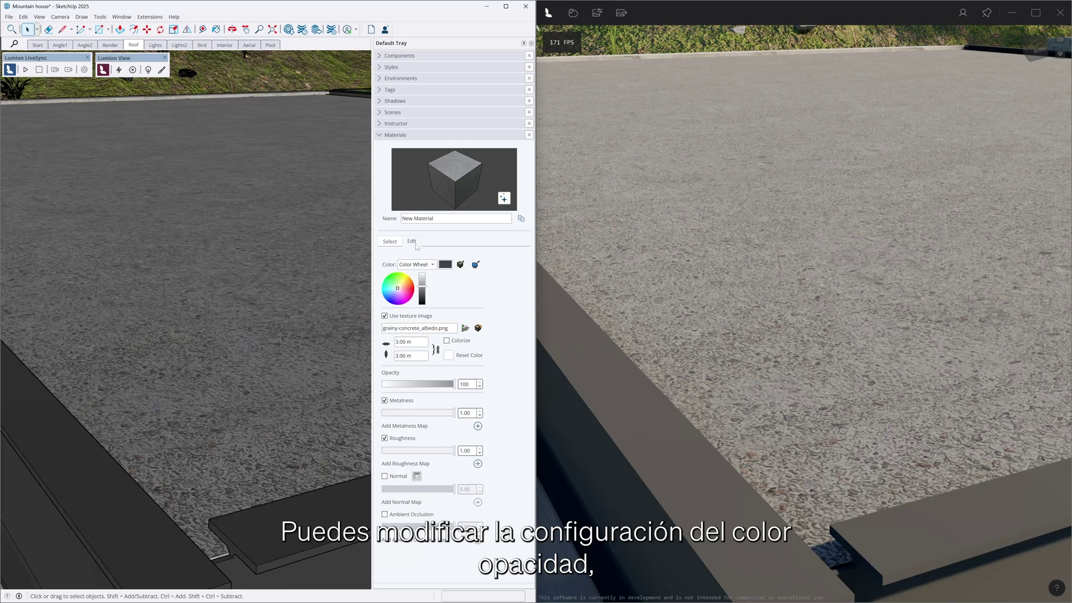
left_click(478, 426)
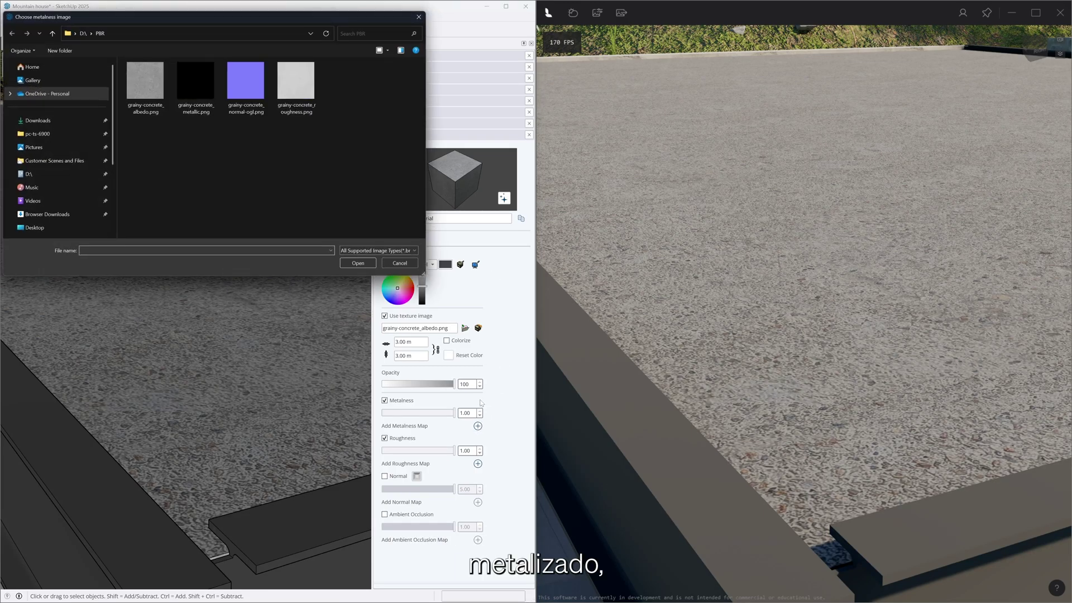
double_click(210, 116)
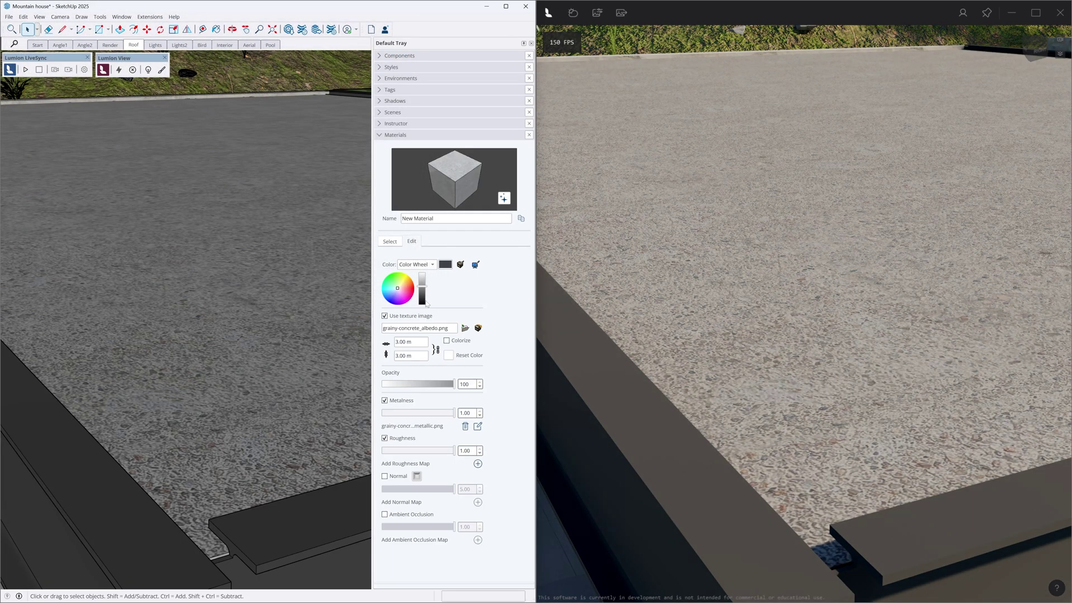
Step: Add the roughness and normal-ogl maps, then adjust the lamp material's emissive strength
left_click(478, 464)
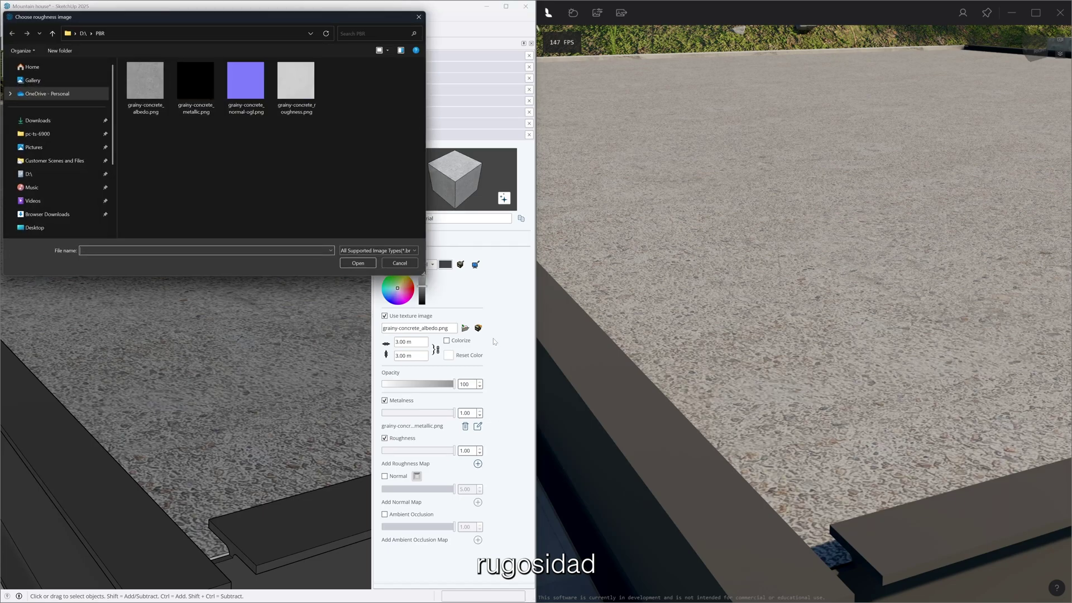
double_click(306, 109)
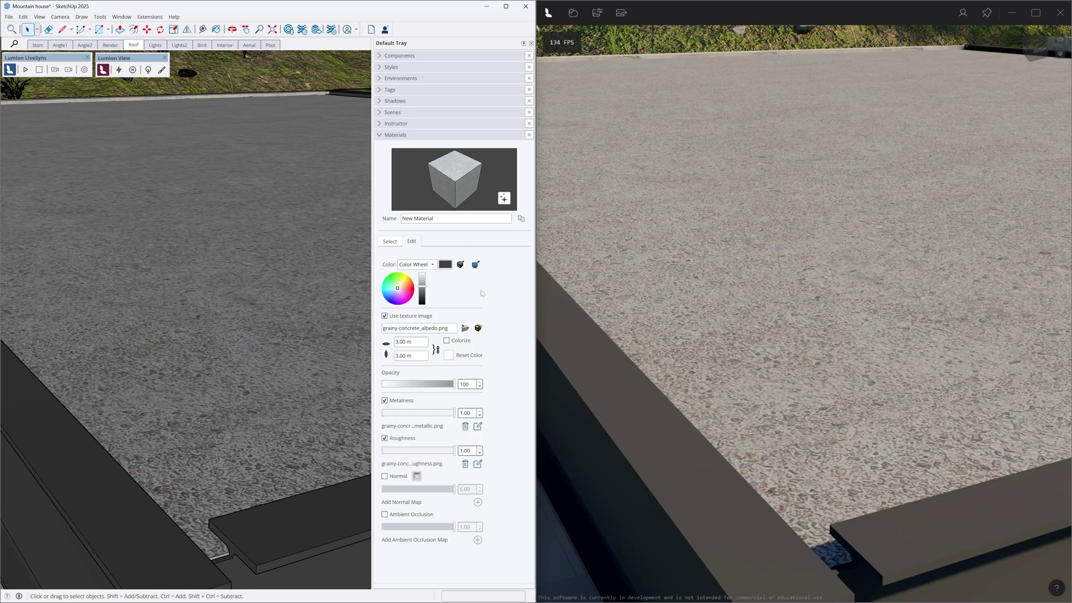
left_click(385, 476)
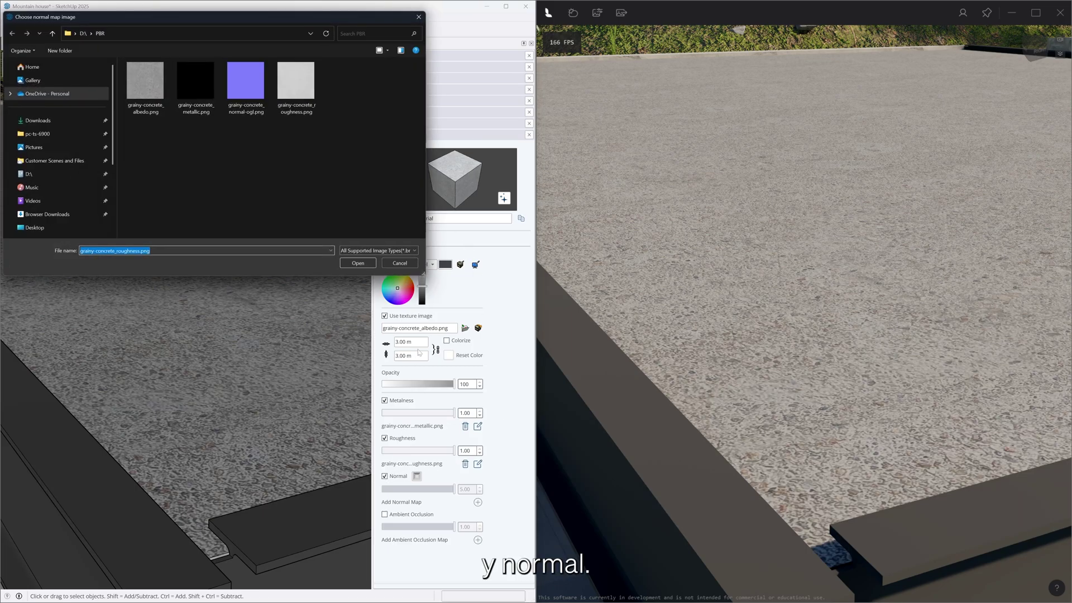
double_click(252, 114)
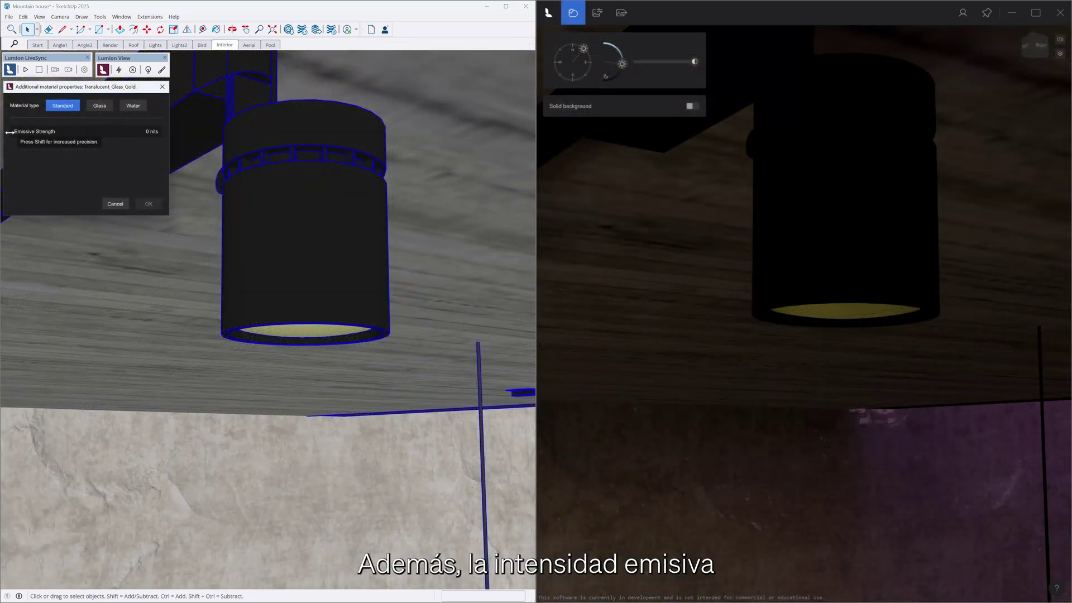
left_click_drag(10, 132, 76, 131)
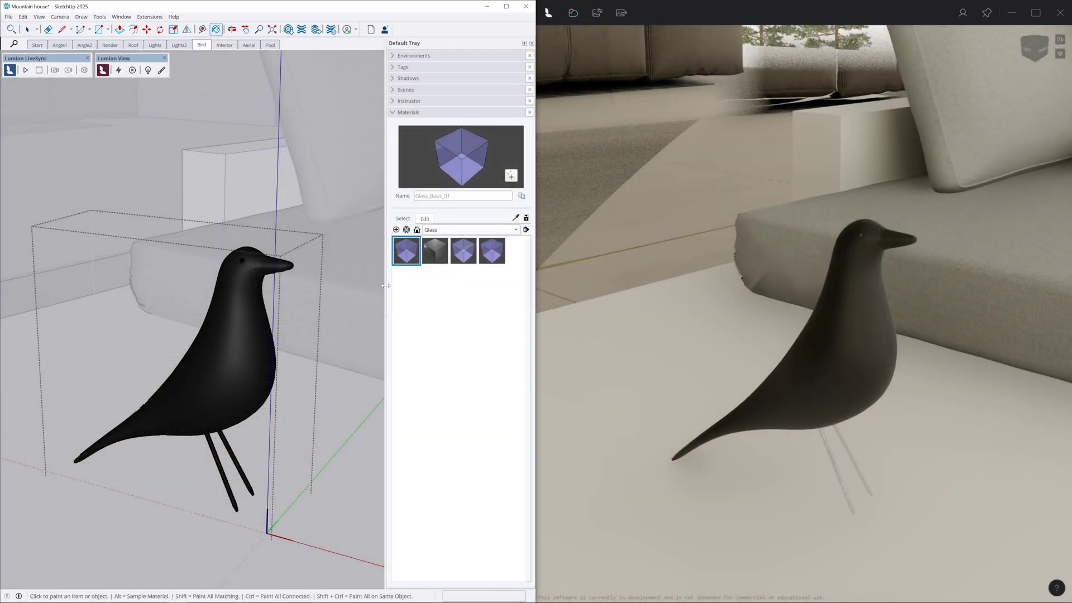
Step: Paint the bird with Glass_Basic_01, raise its Lumion reflectivity and make it volumetric
left_click(242, 335)
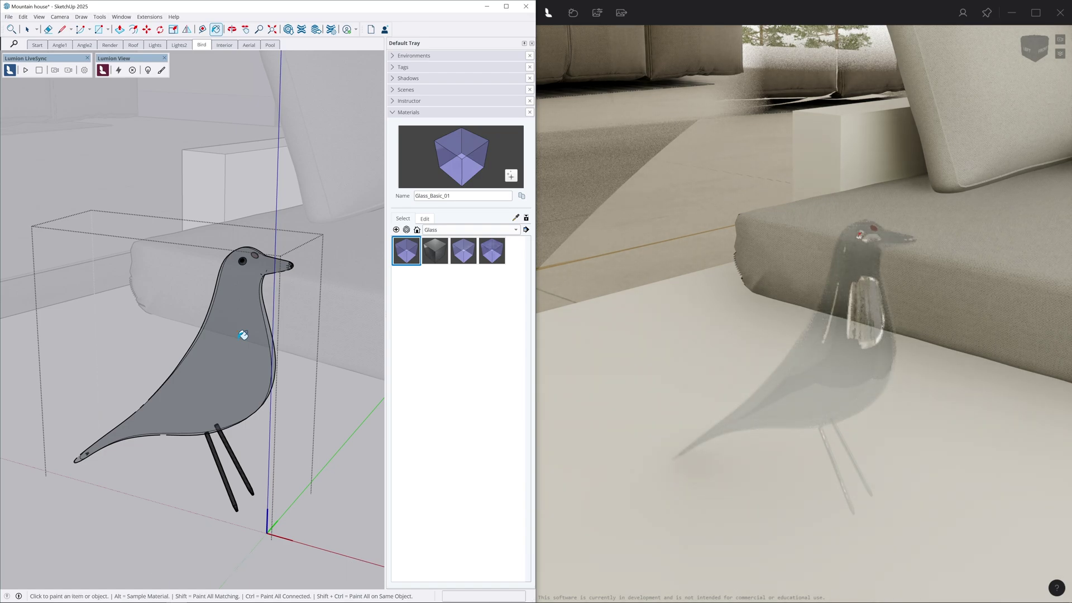
key("space")
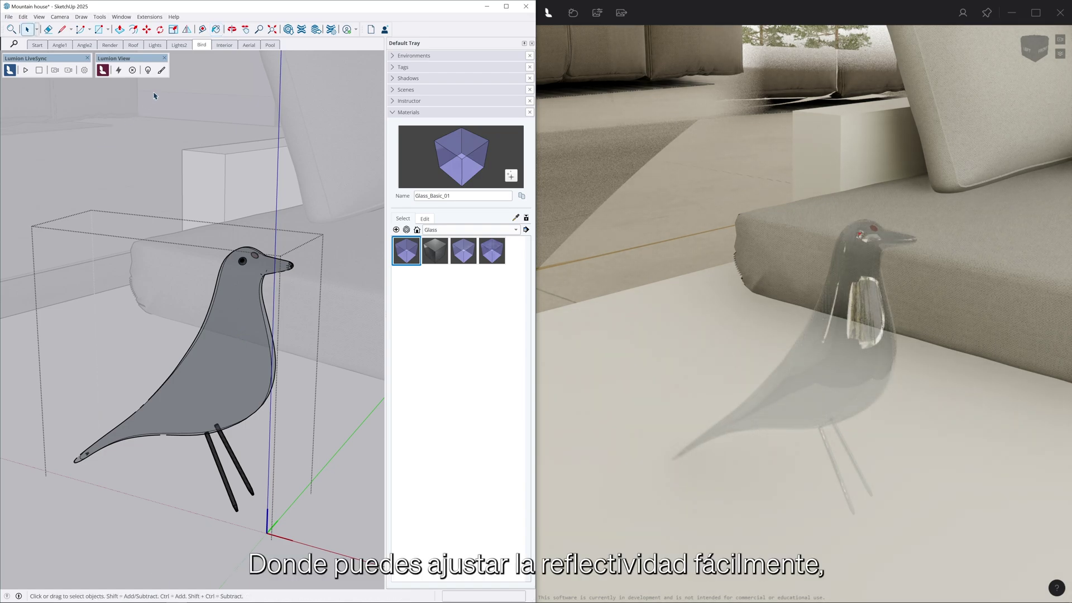
left_click(161, 69)
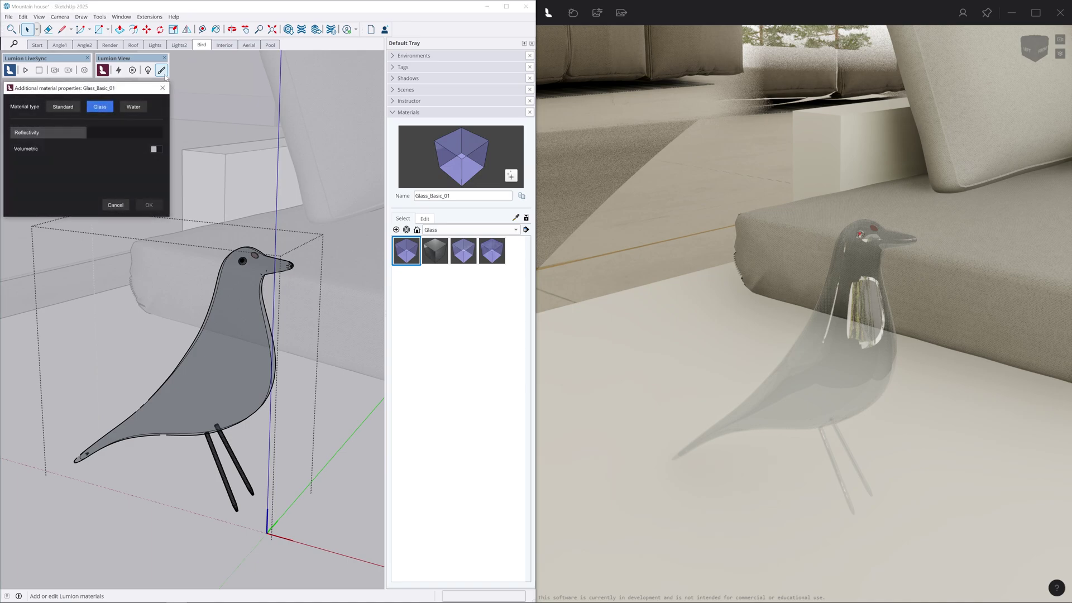
left_click_drag(22, 133, 164, 136)
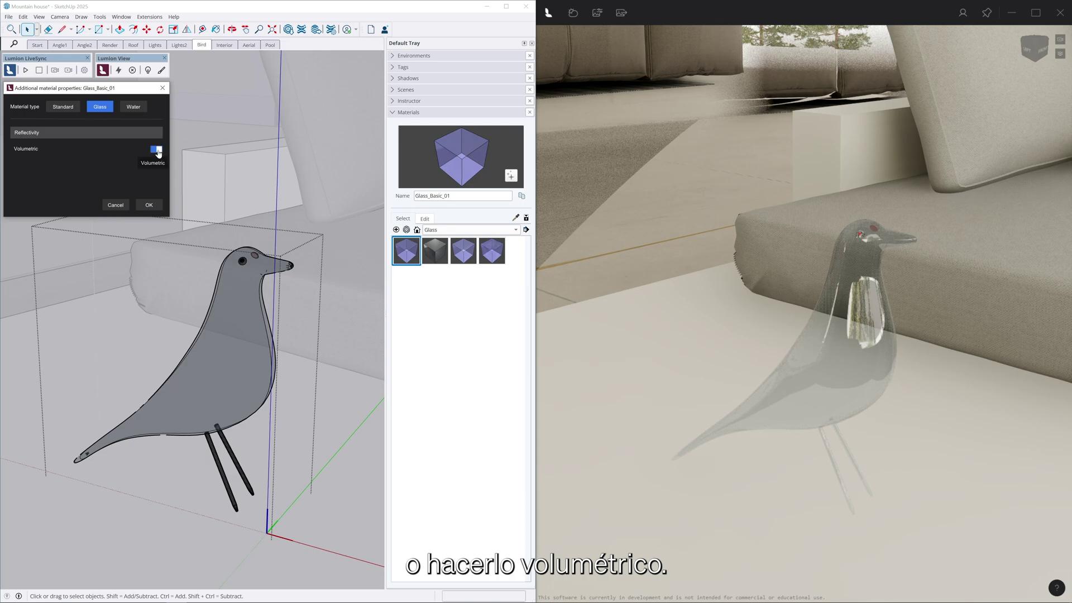
left_click(156, 149)
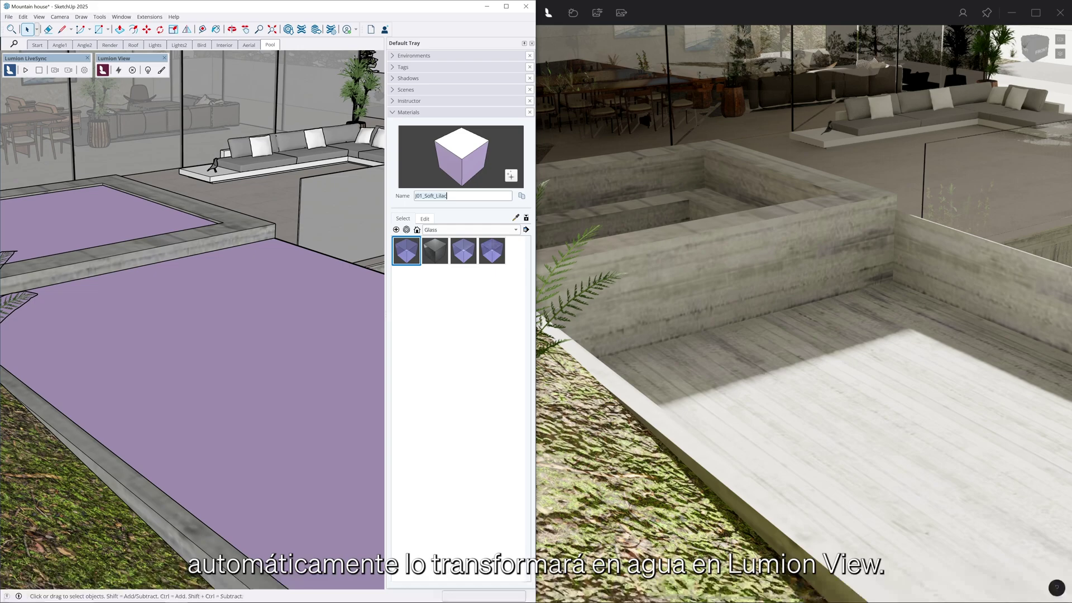
Step: Rename the pool material Water1, lower its reflectivity and set its waves to 100%
key("ctrl+a")
type("Water1")
key("Return")
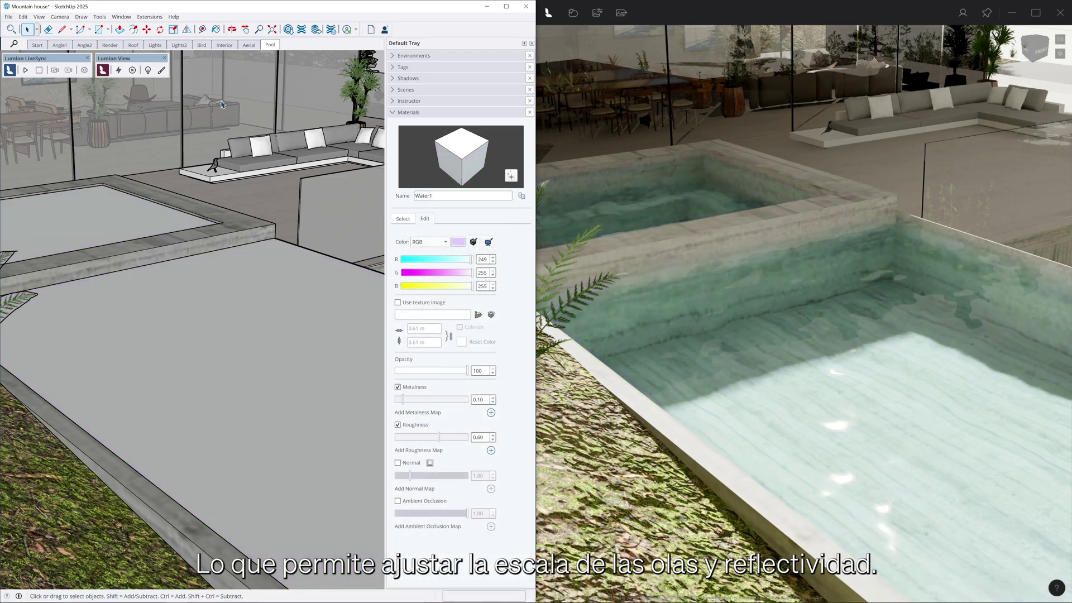
left_click(162, 69)
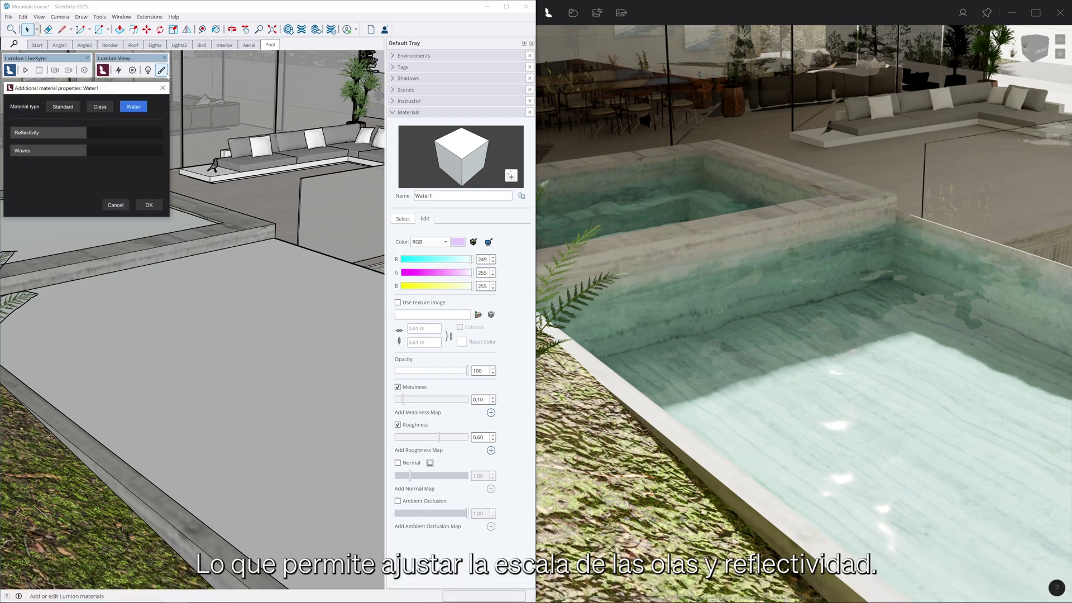
mouse_move(89, 132)
left_mouse_down()
mouse_move(2, 142)
mouse_move(165, 134)
left_mouse_up()
left_click_drag(83, 153, 161, 154)
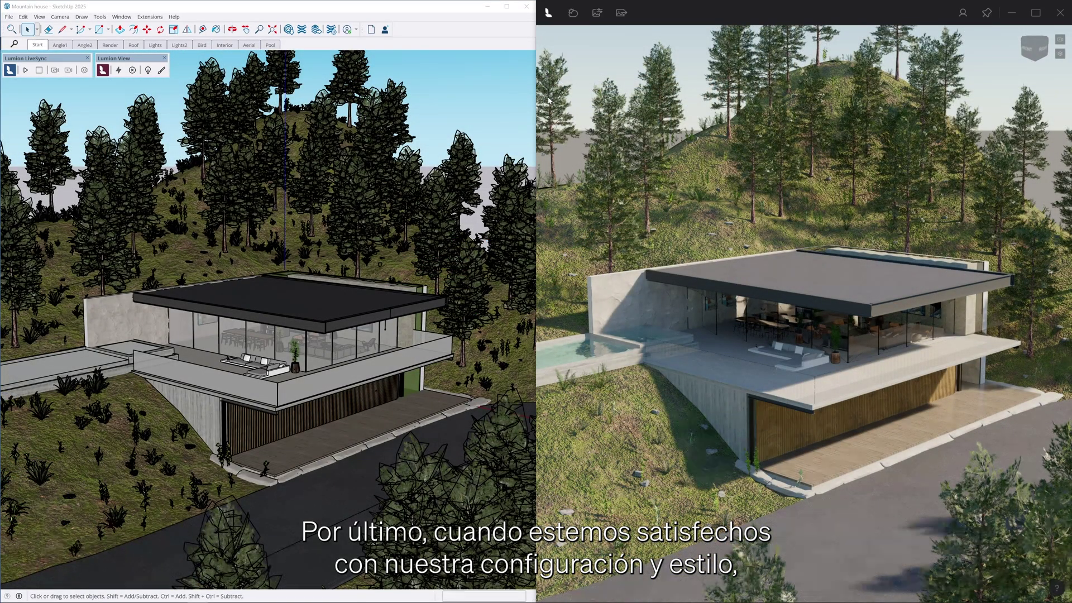
Step: Set the render-to-file output to 4K resolution with a 16:9 aspect ratio
left_click(624, 18)
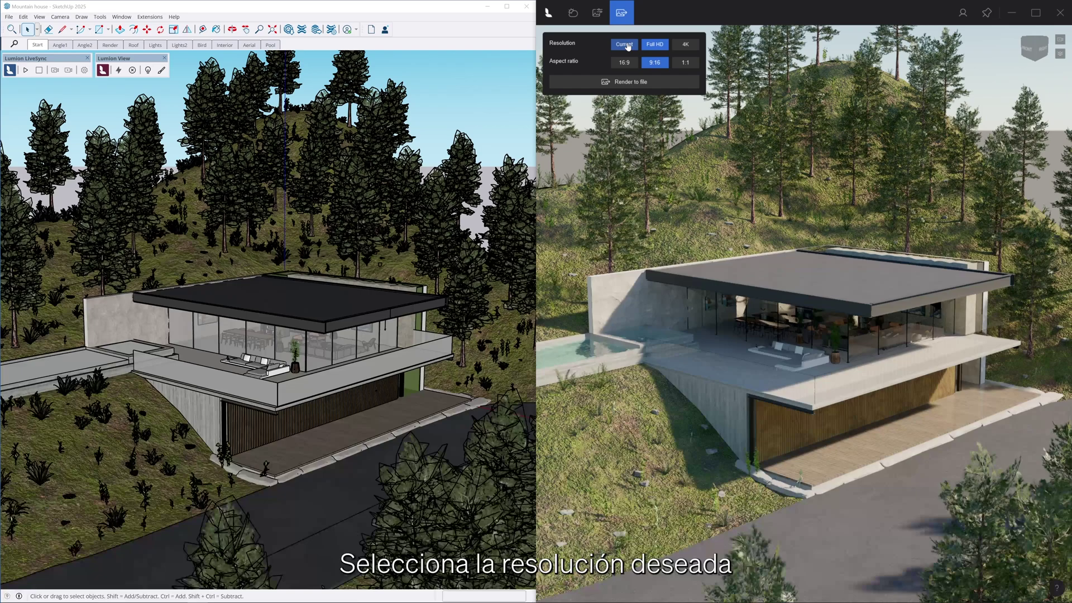
left_click(689, 48)
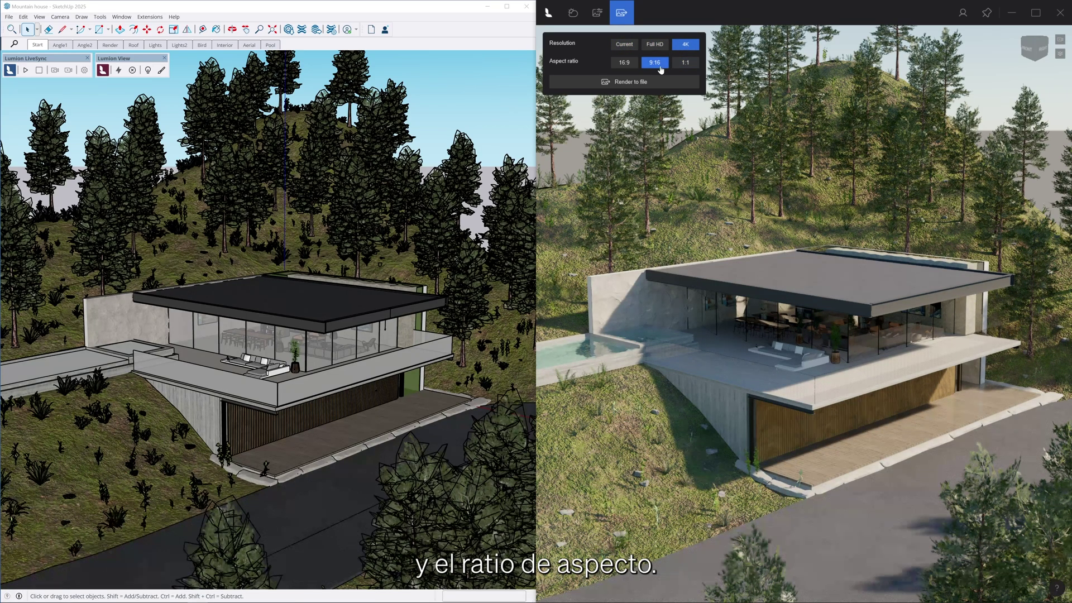
left_click(624, 63)
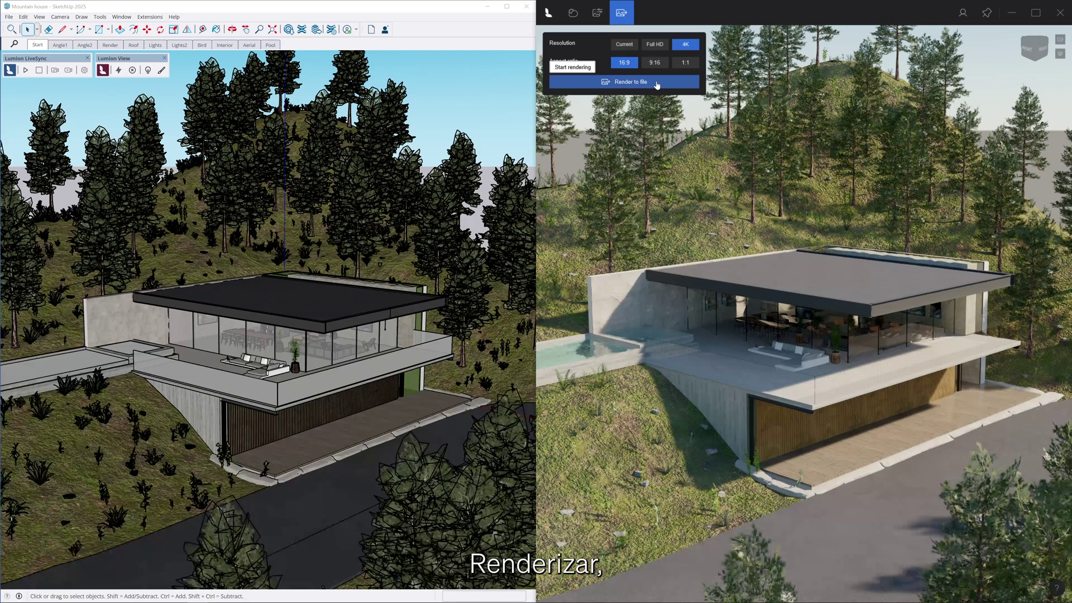
Step: Render the view to a JPG file named 'render' in the Render Folder
left_click(658, 85)
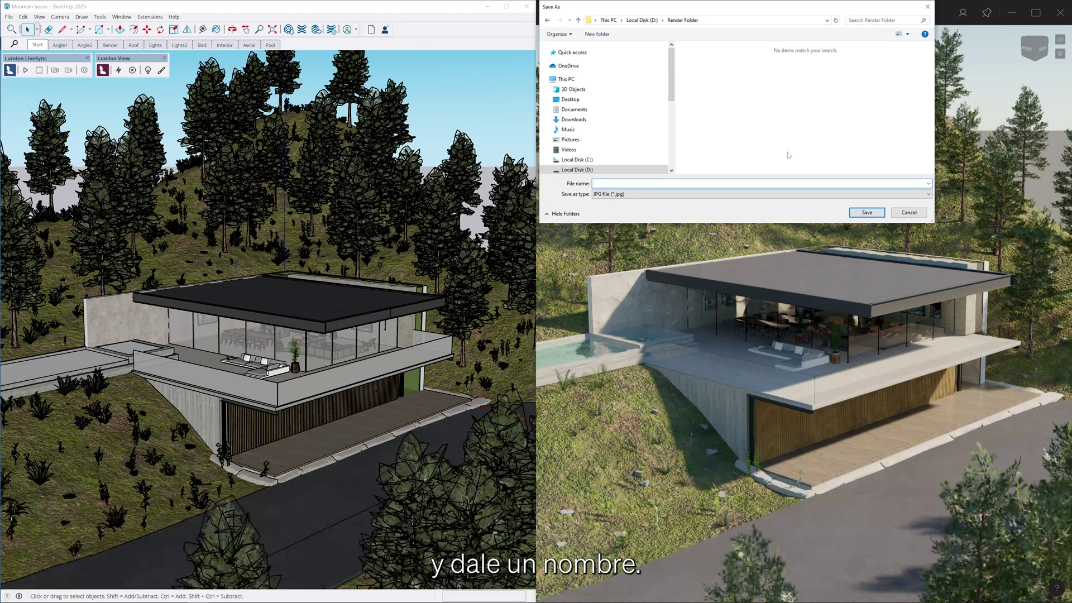
type("render")
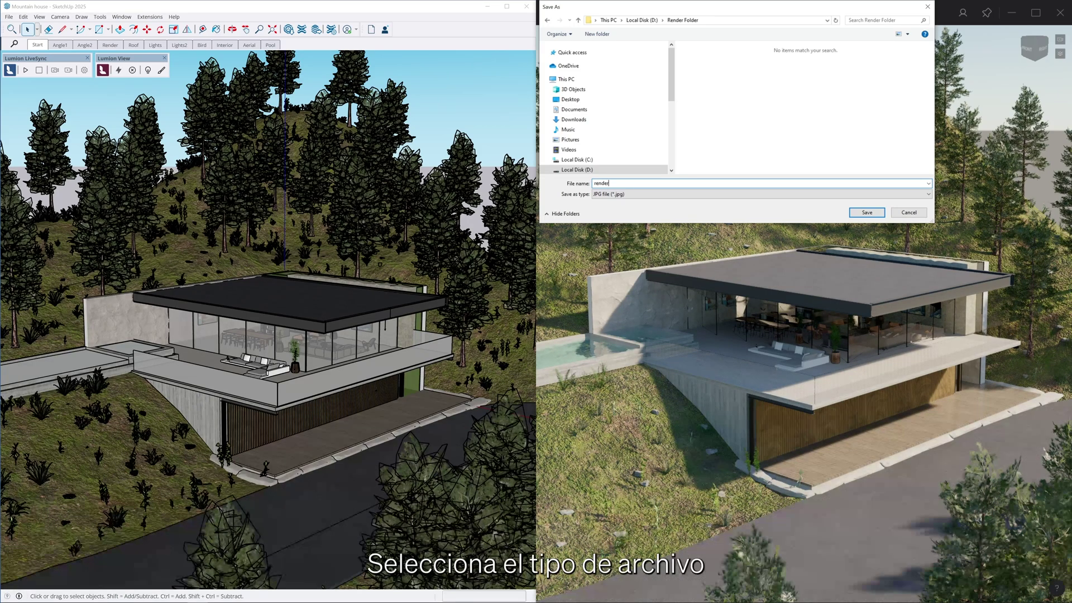
left_click(804, 193)
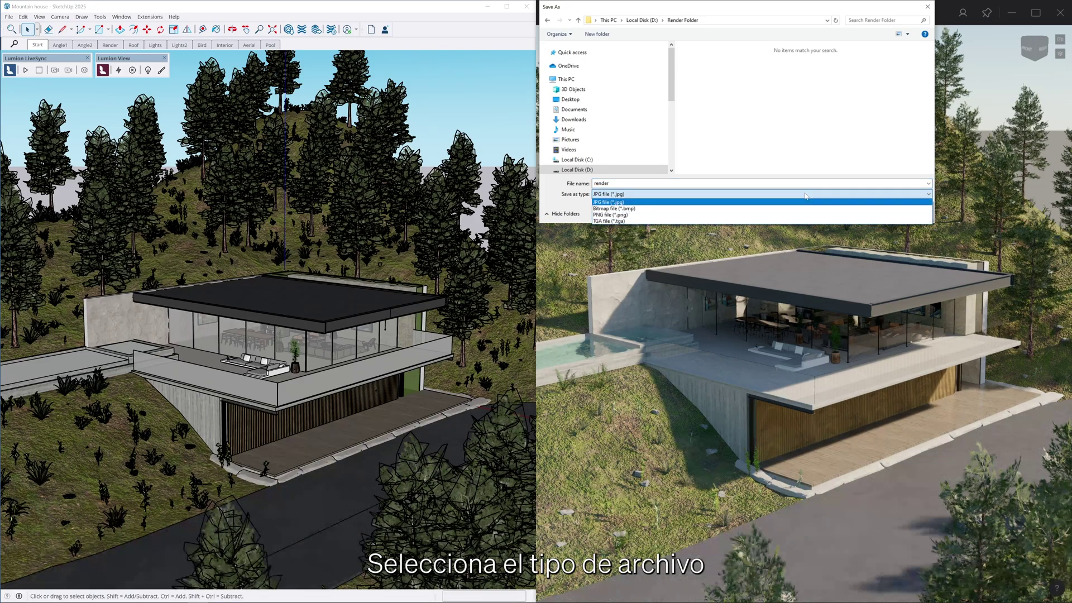
left_click(838, 202)
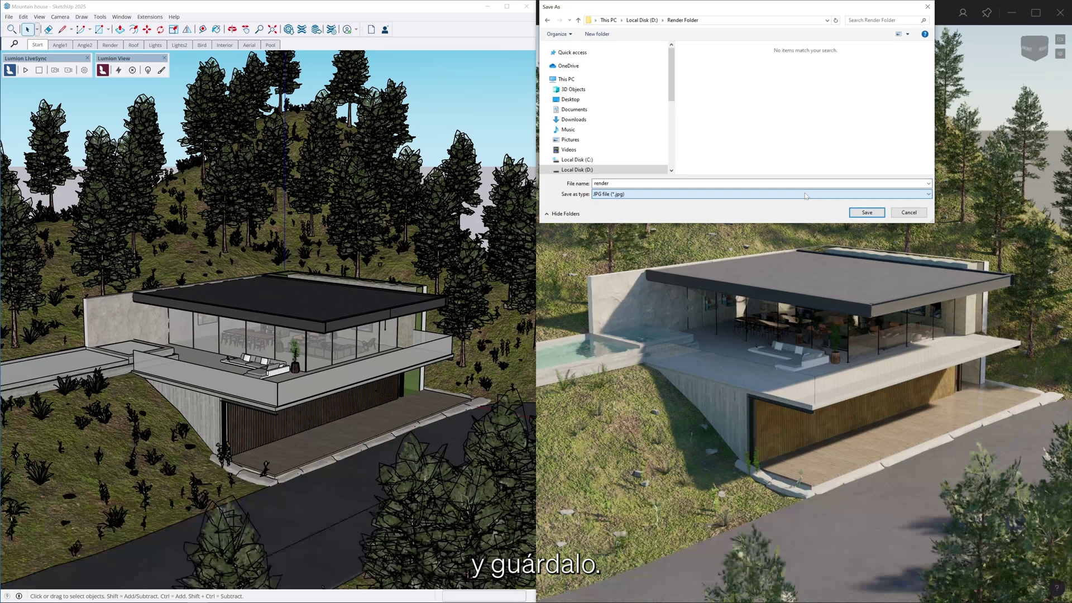
left_click(867, 213)
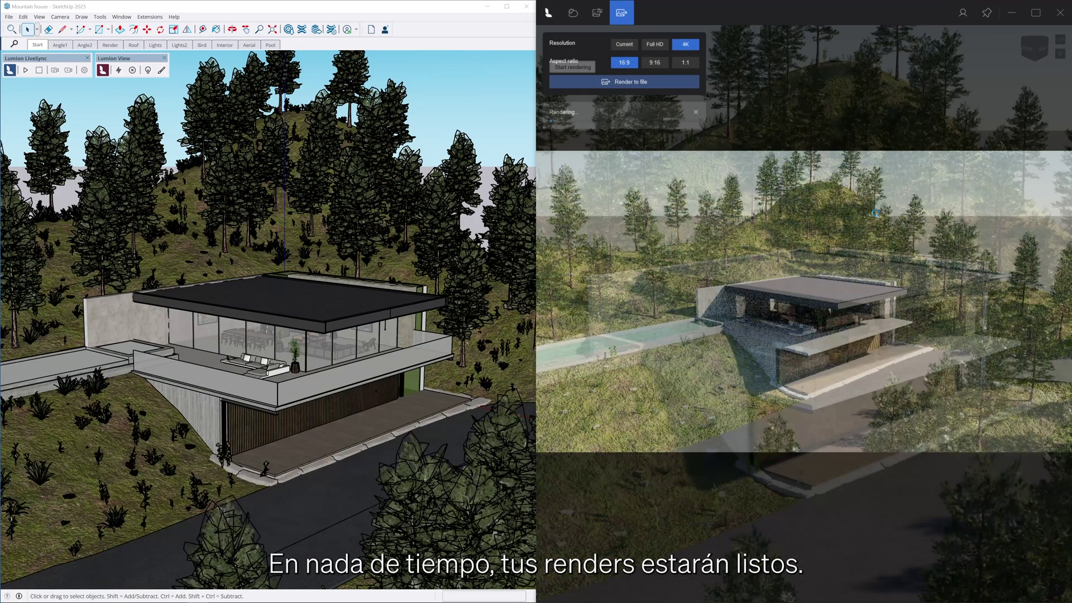